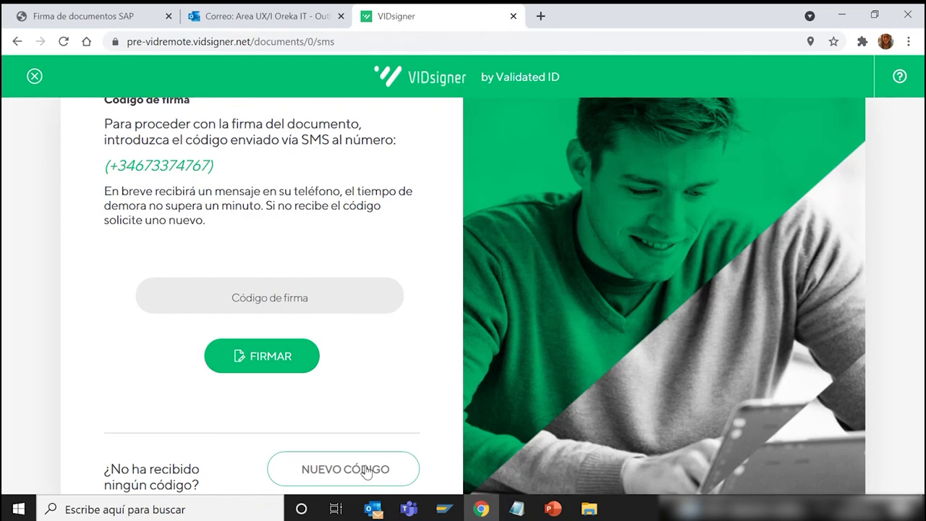
Request a new signing code as an audio message, enter the received code and submit it with FIRMAR.
click(366, 471)
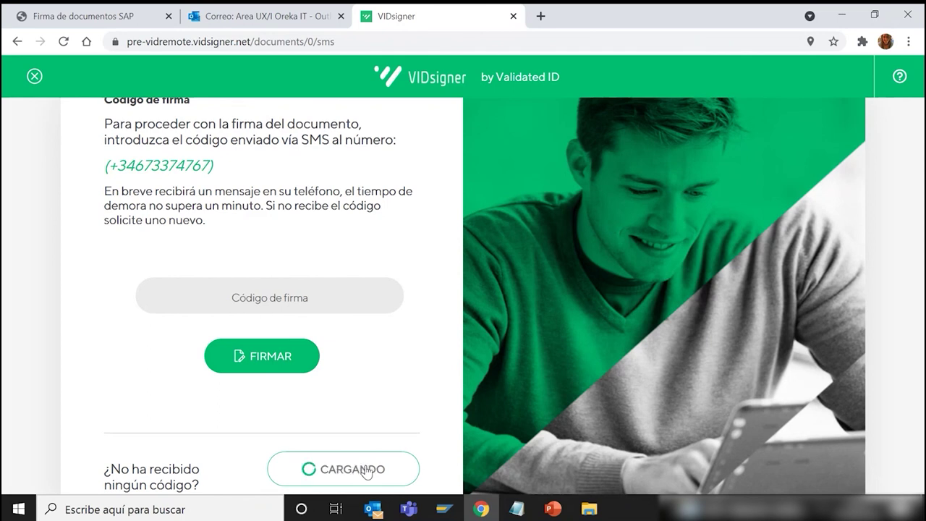
click(367, 471)
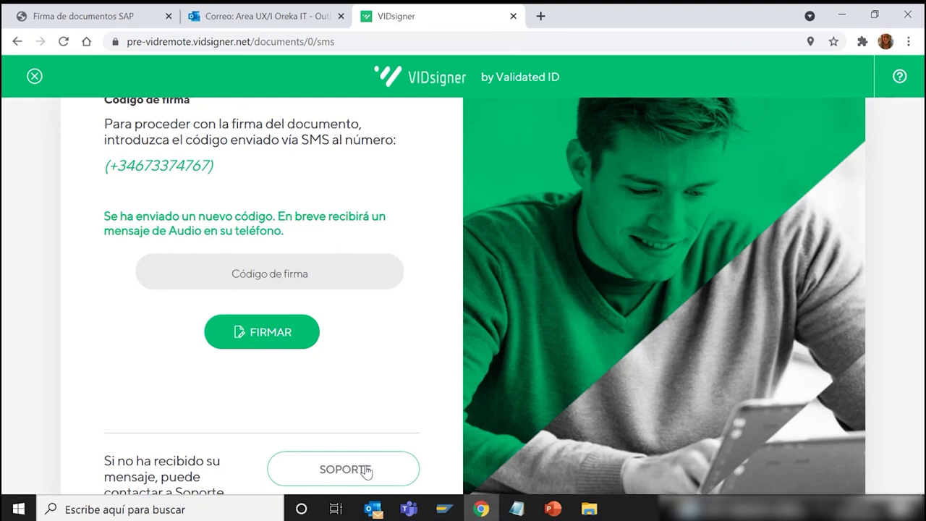
click(296, 285)
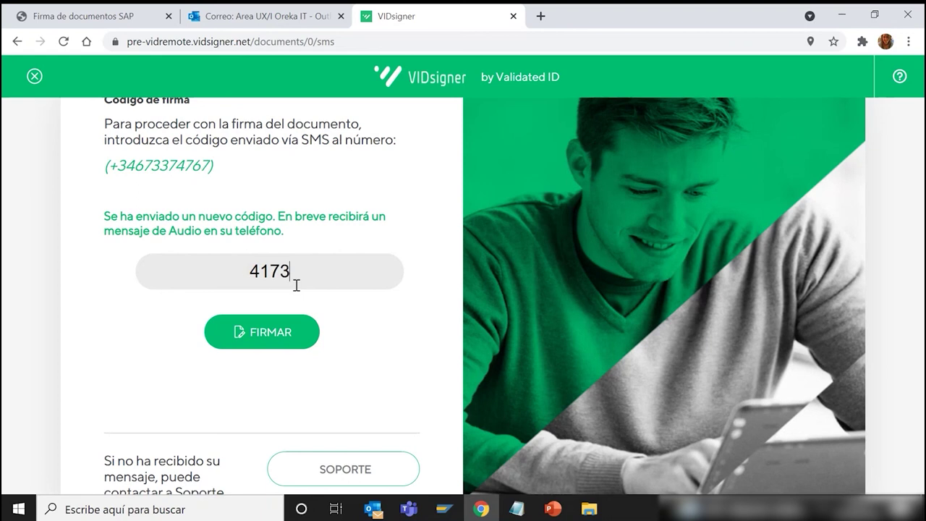
click(257, 337)
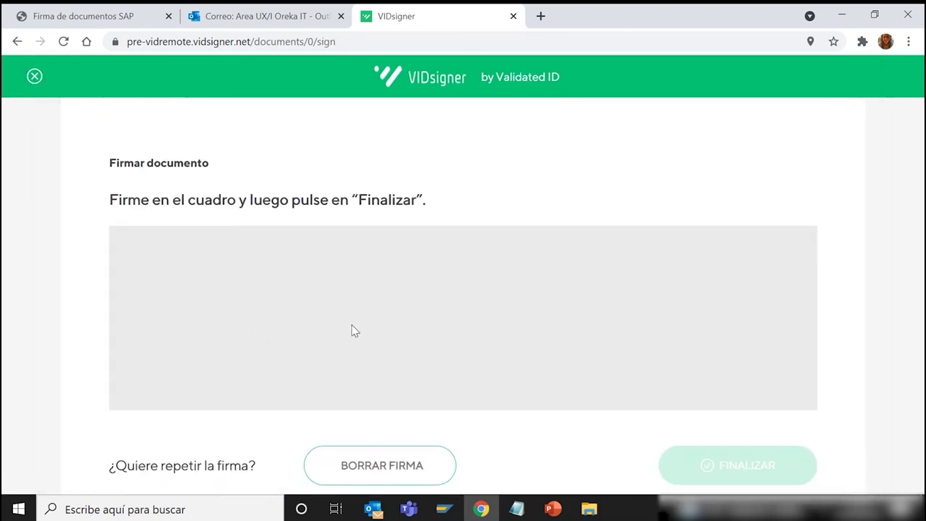
Draw an X signature, finalize it, dismiss '¡Firma completada!' and return to the Outlook tab.
drag(418, 279, 473, 342)
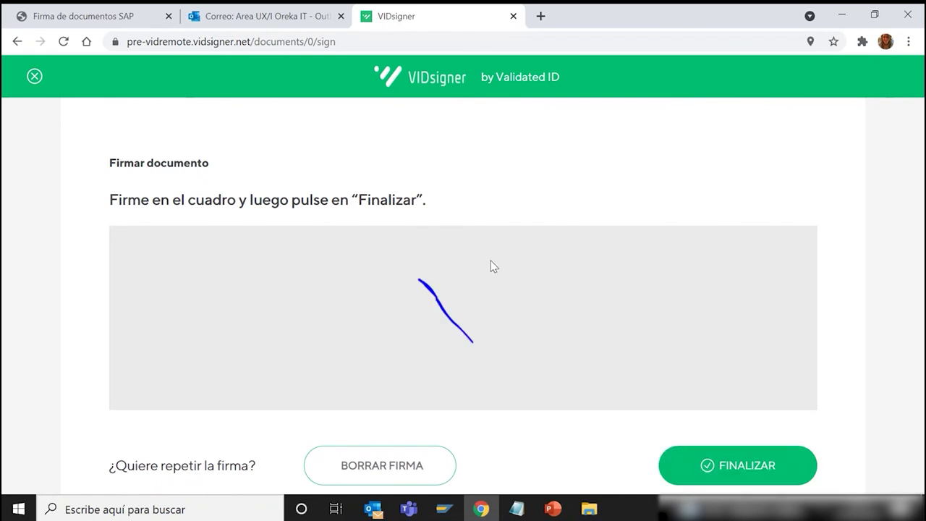
drag(481, 279, 368, 349)
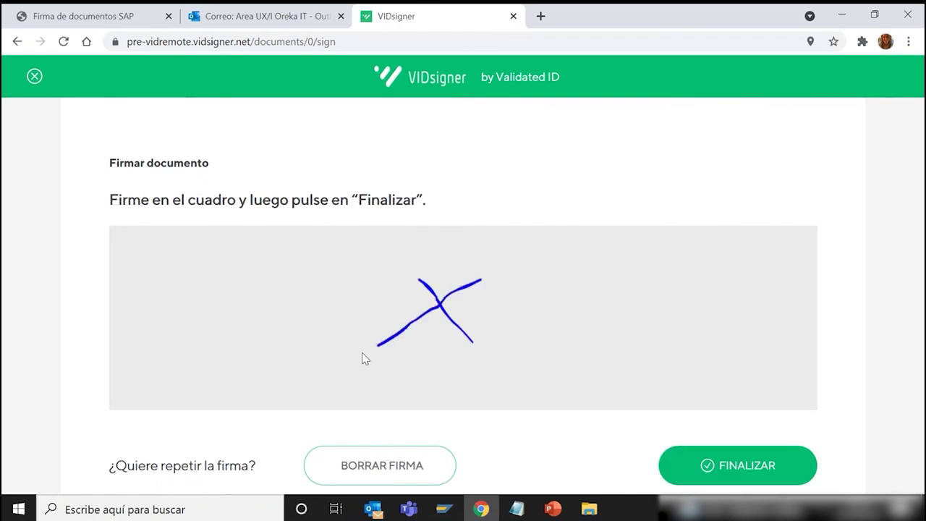
click(696, 461)
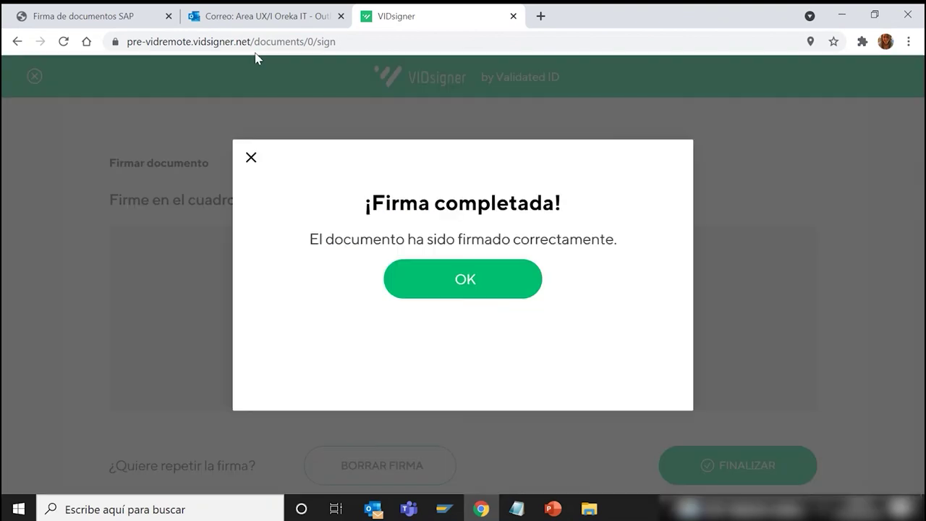
click(474, 287)
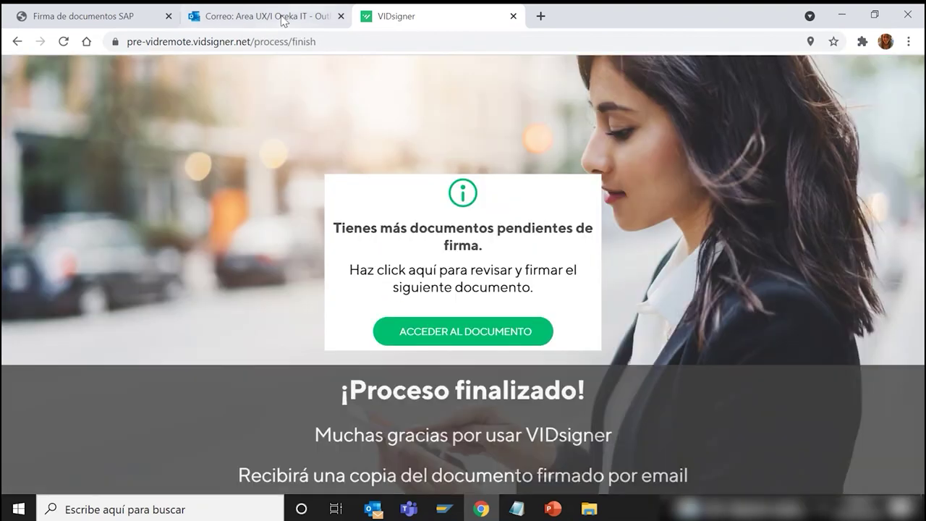
click(282, 21)
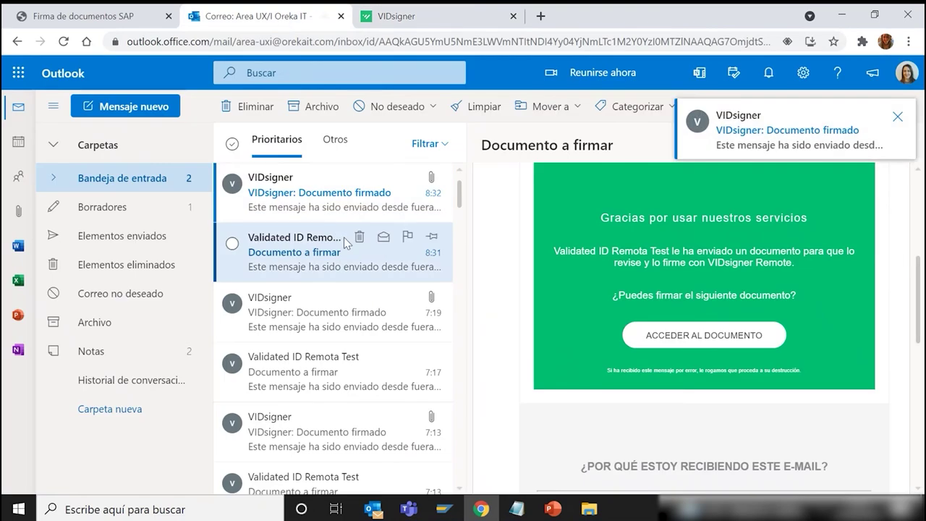
Preview the signed PDF attached to 'VIDsigner: Documento firmado' down to its signature, then bring SAP forward.
click(326, 190)
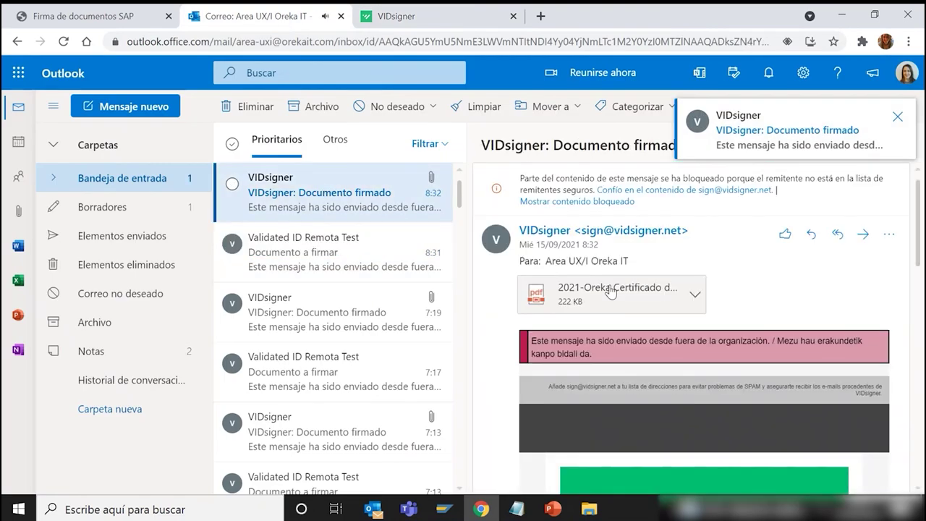
click(612, 287)
scroll(490, 428, down, 8)
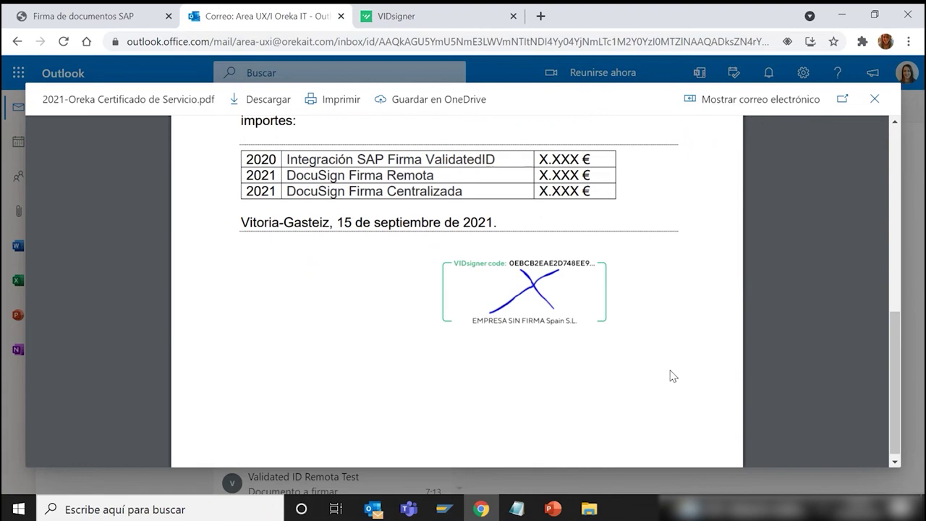
click(870, 98)
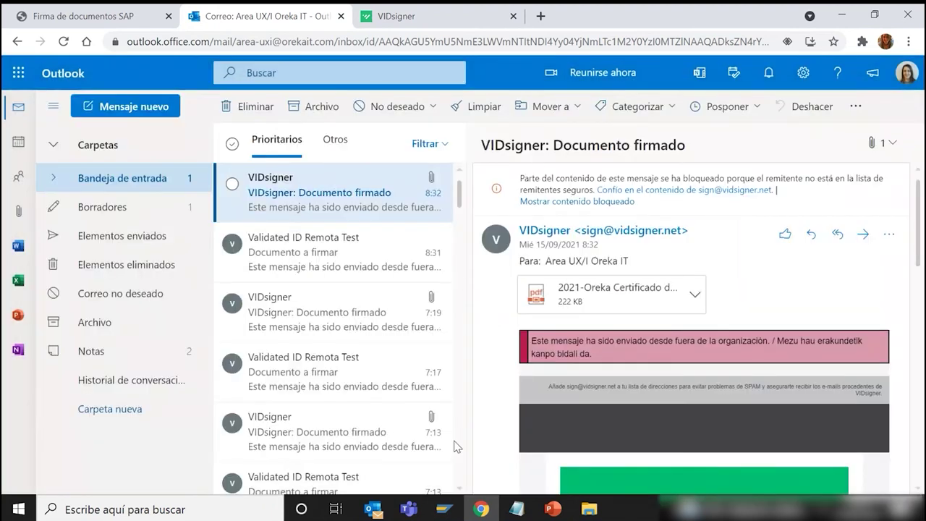
mouse_move(443, 509)
click(521, 440)
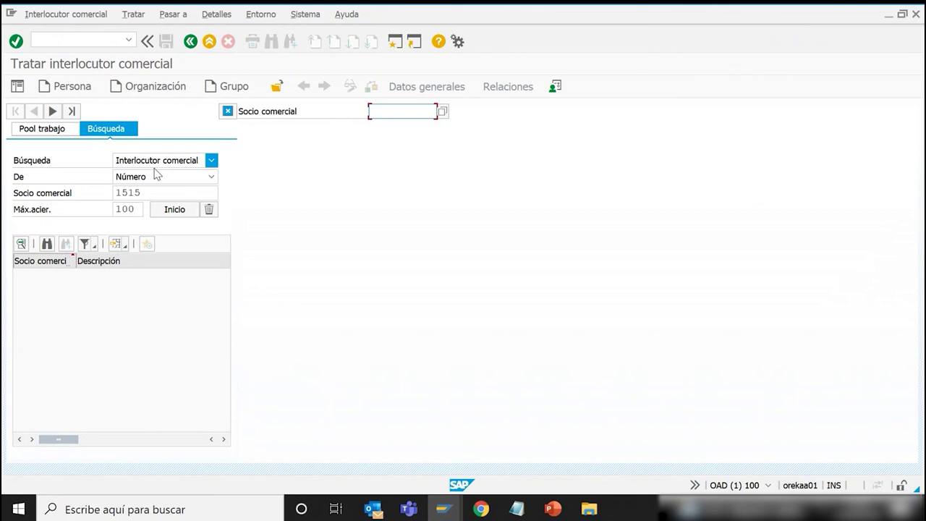
Check business partner 1515's Lista anexos for the 14.09.2021 certificate, then return to Outlook.
click(170, 191)
key(Return)
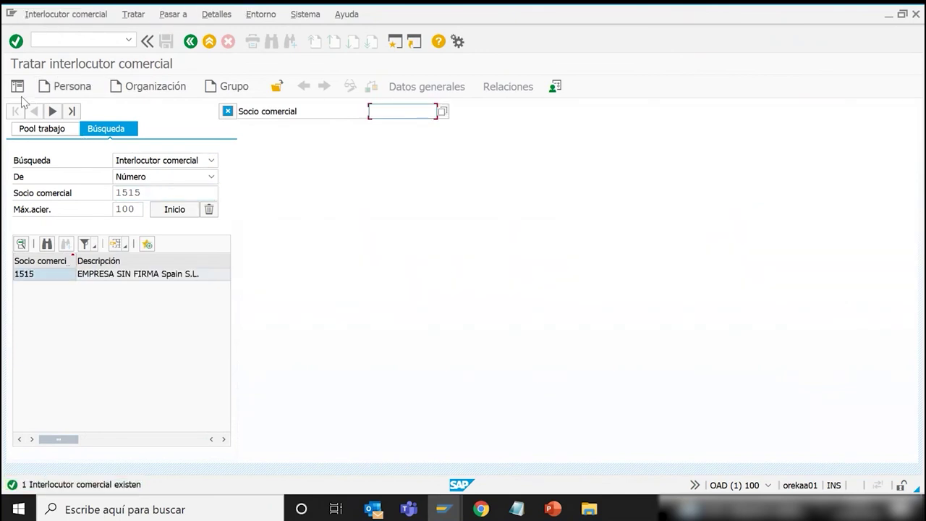
click(34, 65)
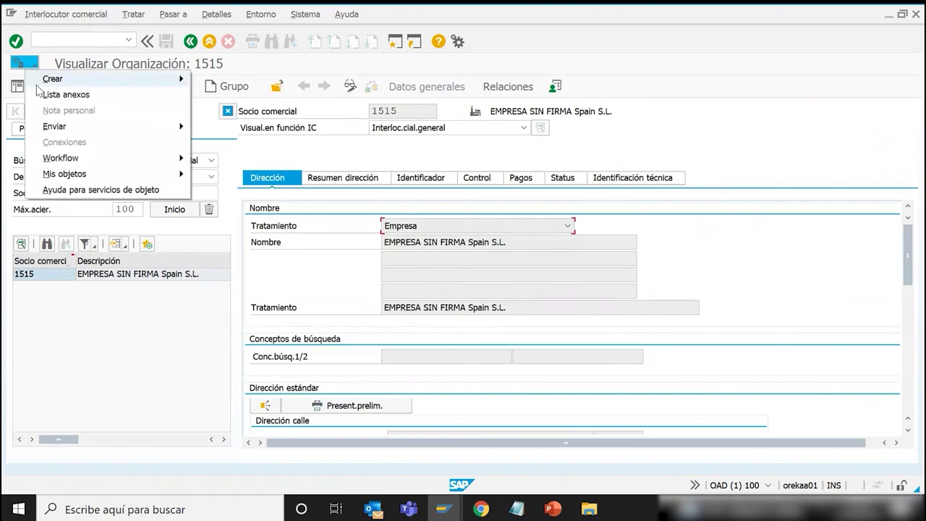
click(39, 93)
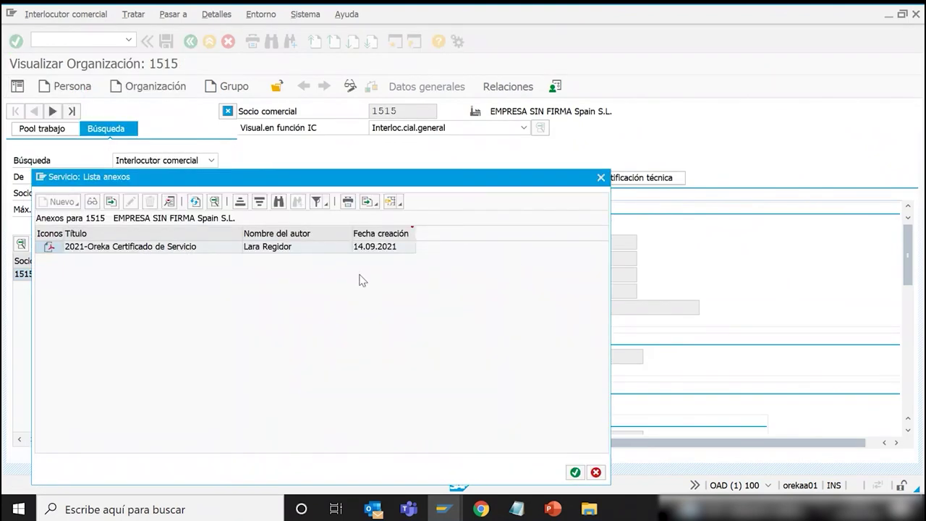
click(600, 177)
mouse_move(481, 509)
click(484, 456)
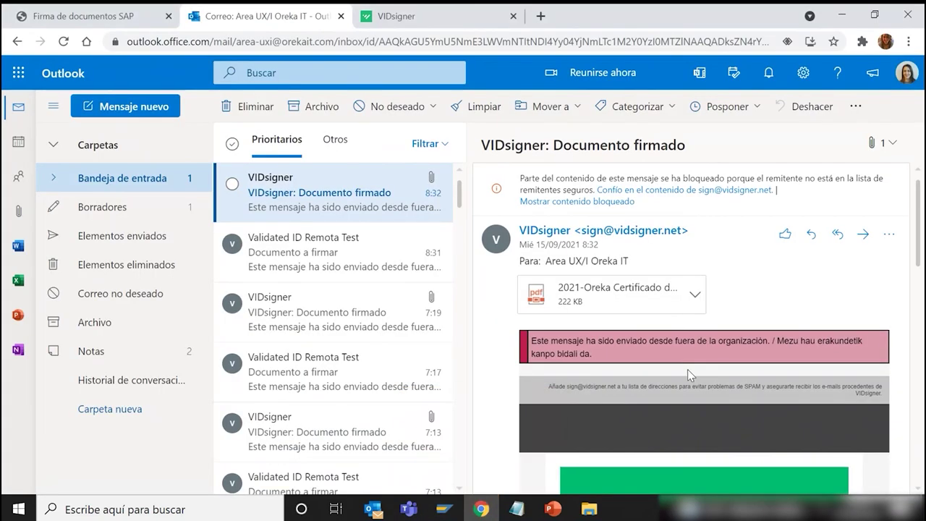
In the Firma de documentos SAP tab, open the Otros (Firmar otros) signing request form.
click(116, 26)
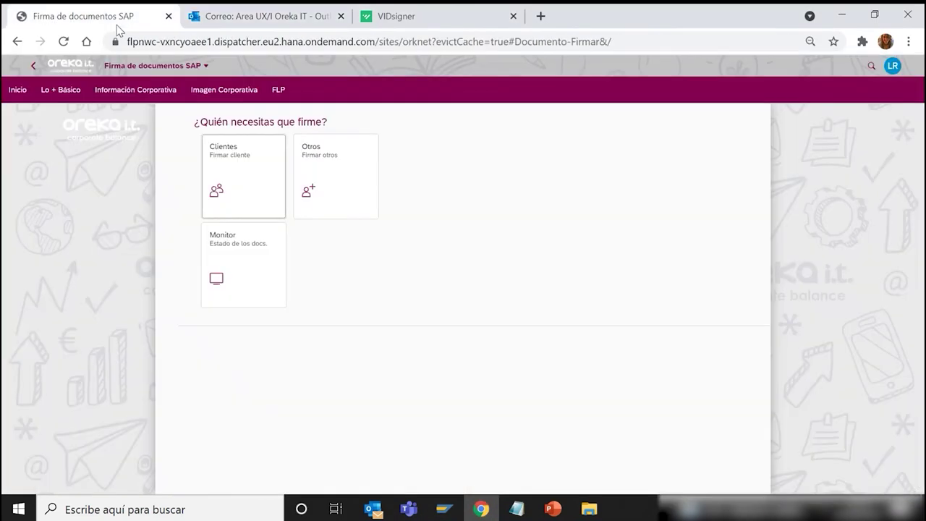
click(368, 158)
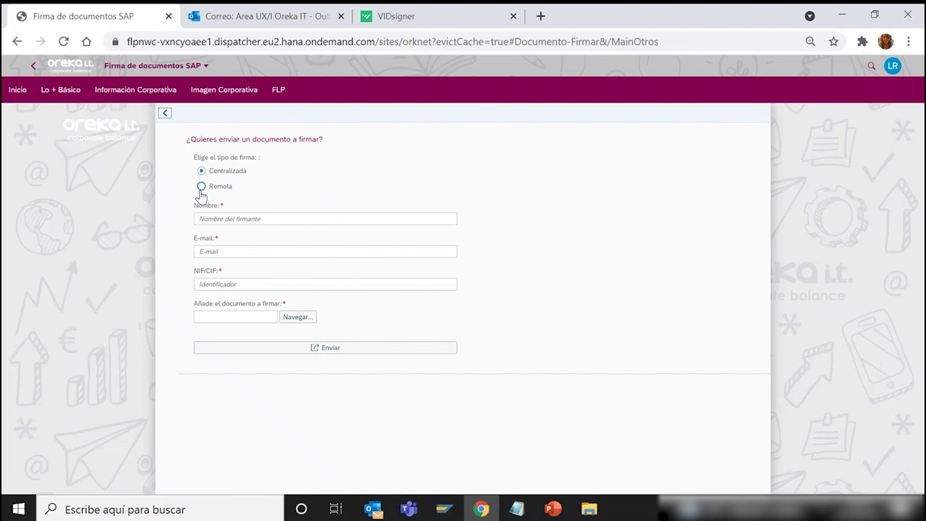
Switch to Remota signing and fill in the signer's name, e-mail and NIF, allowing them to add their phone.
click(201, 192)
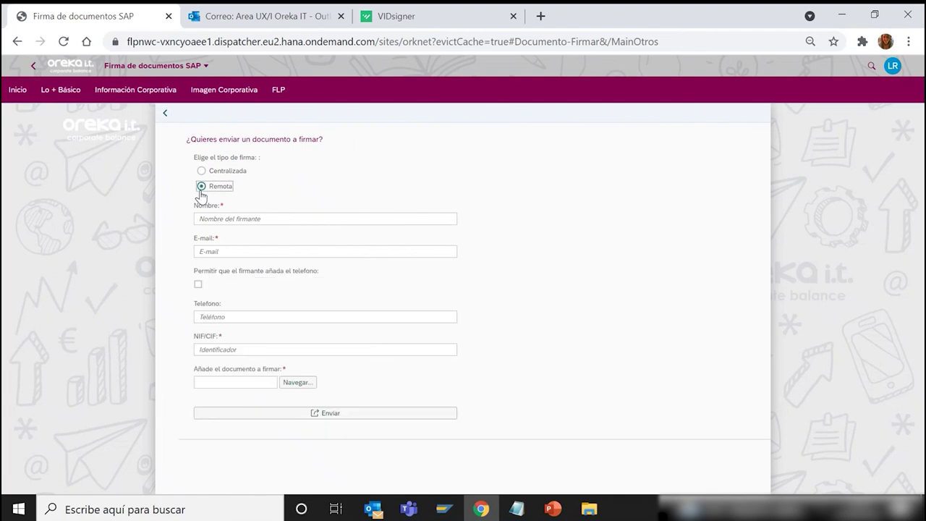
click(218, 217)
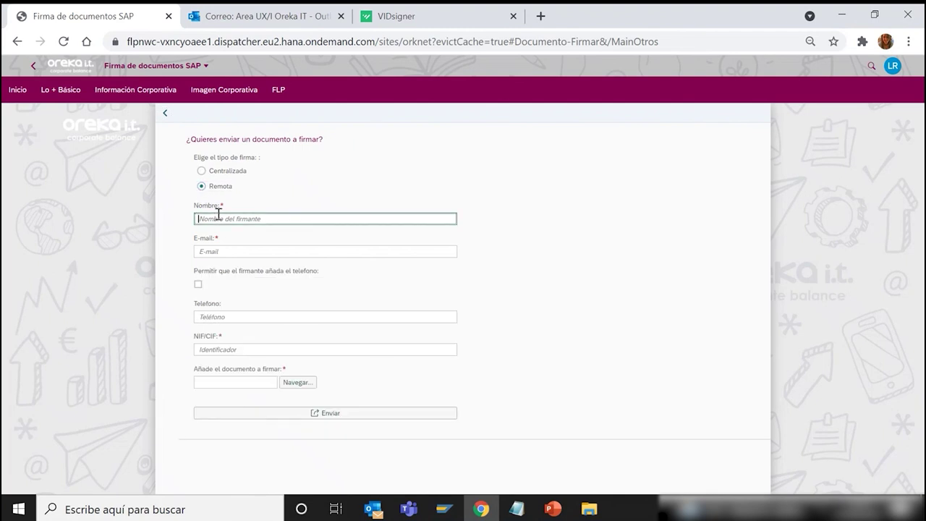
click(232, 251)
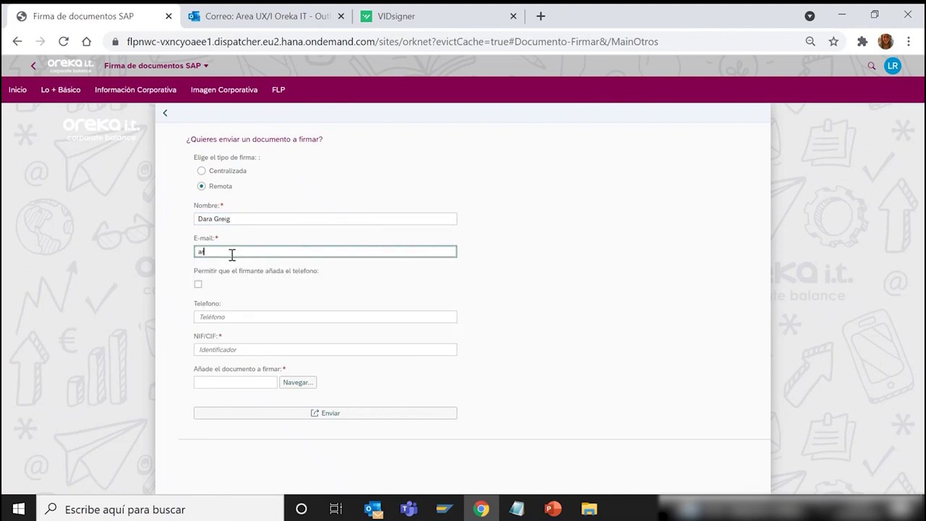
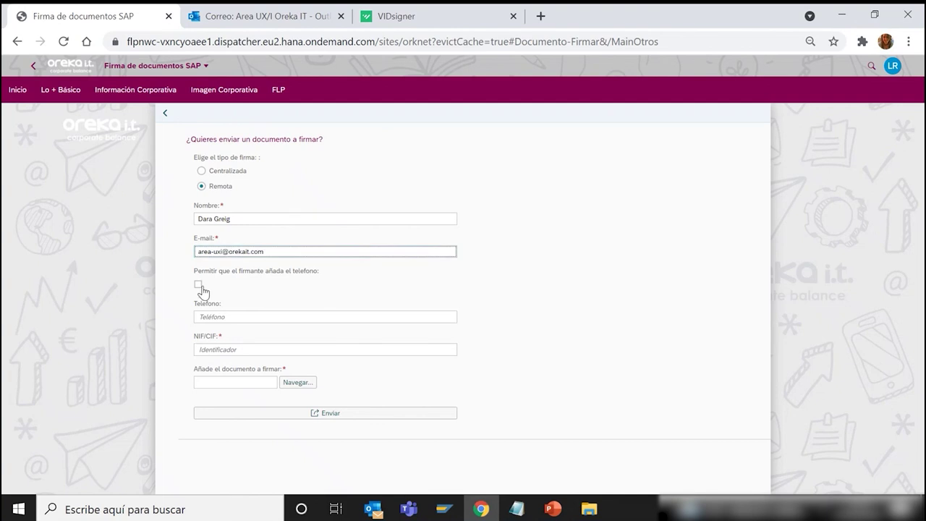
click(199, 285)
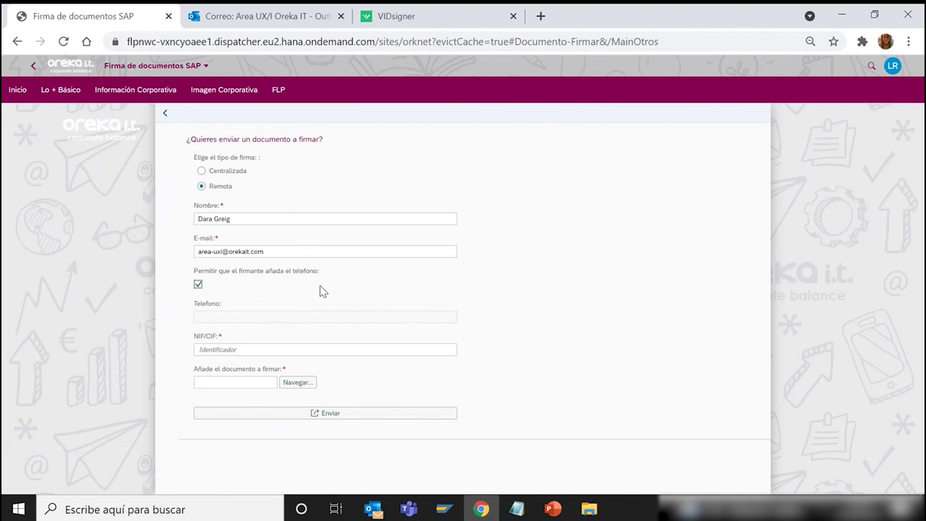
click(299, 351)
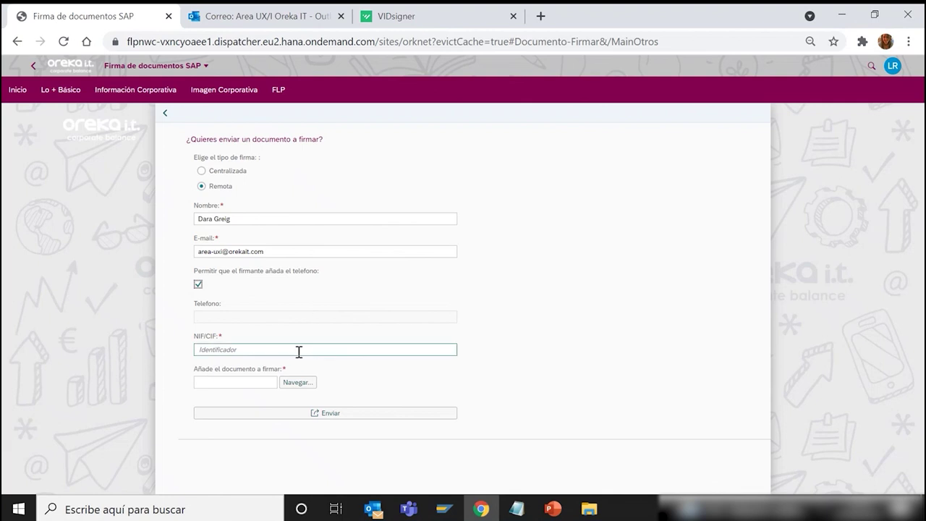
text(12345)
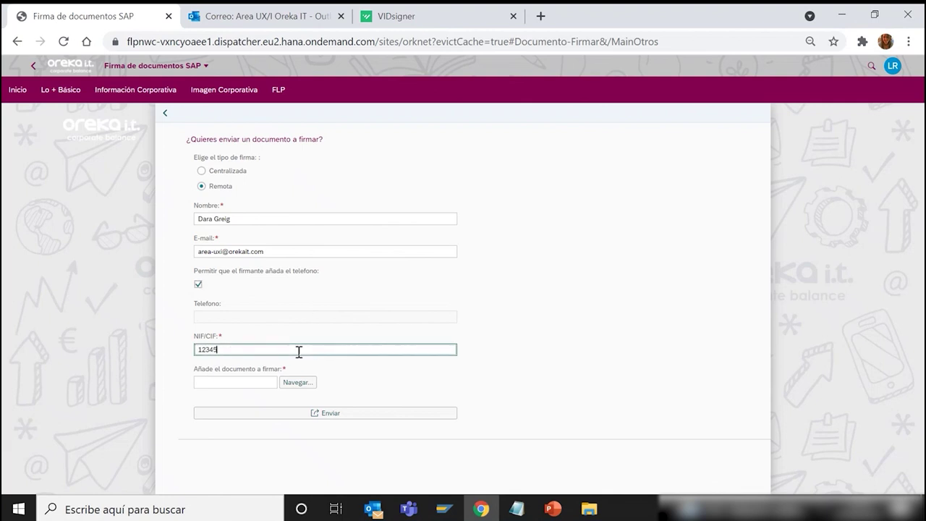
text(A)
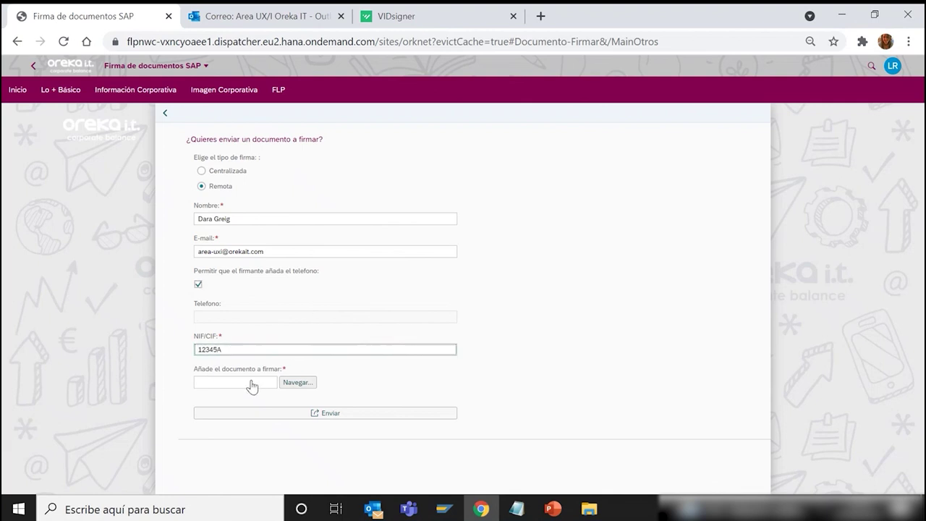
Browse for the Anexo Contrato PDF and bring up its context menu in the Abrir dialog.
click(253, 384)
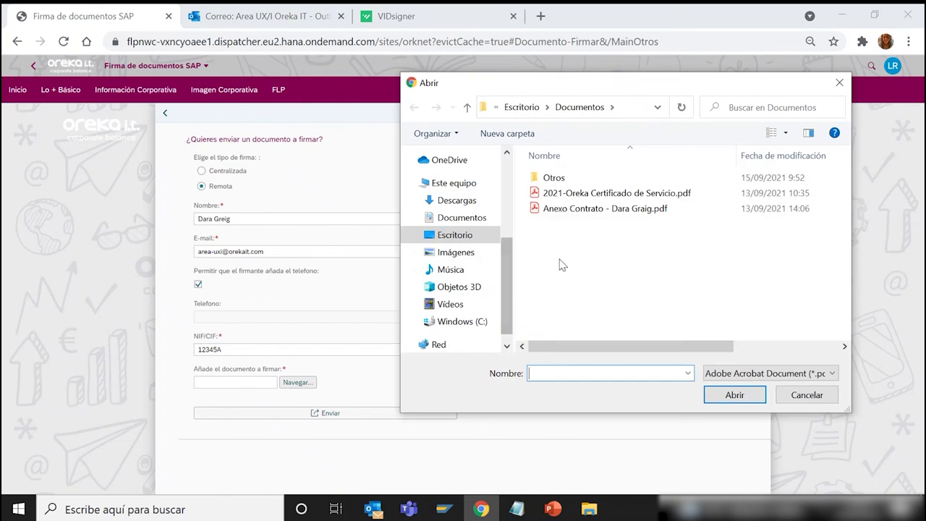
click(554, 209)
right_click(554, 210)
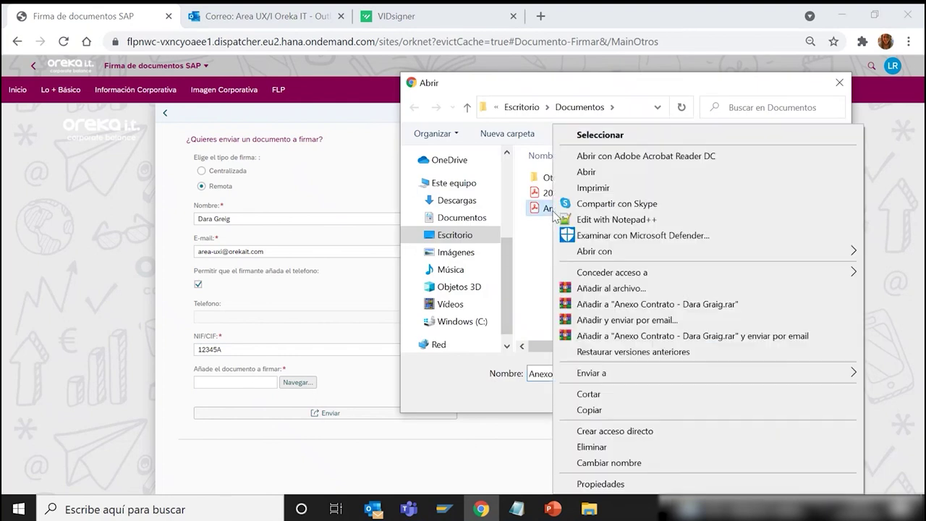
Review the contract annex in Adobe Acrobat Reader DC, then attach it to the signing form.
click(579, 156)
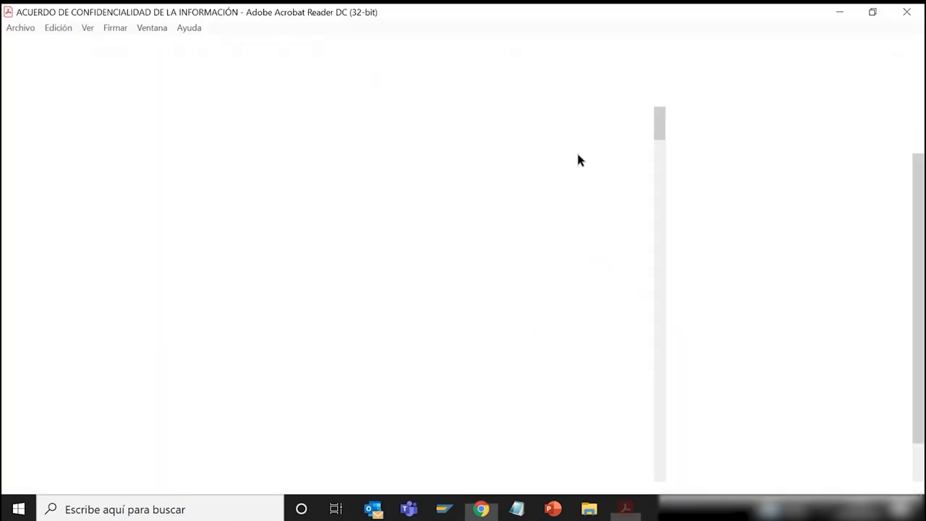
scroll(416, 247, down, 10)
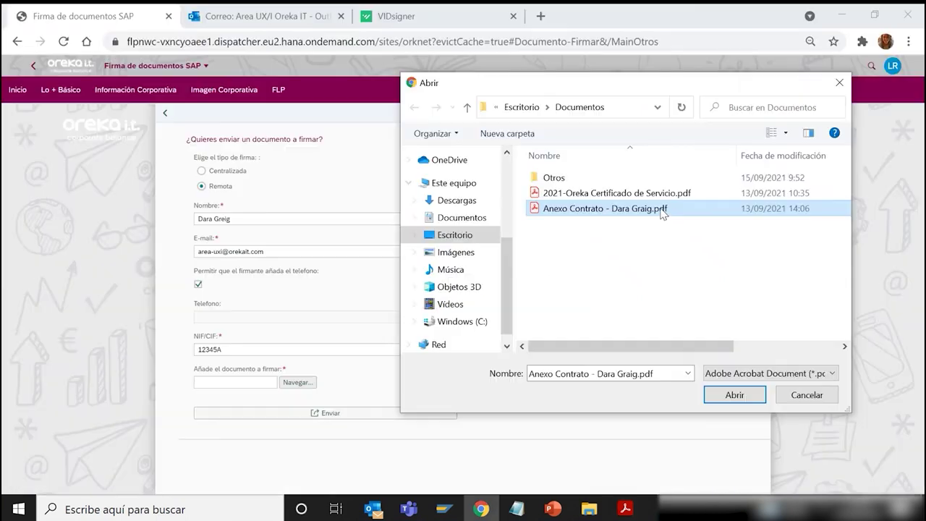
double_click(661, 214)
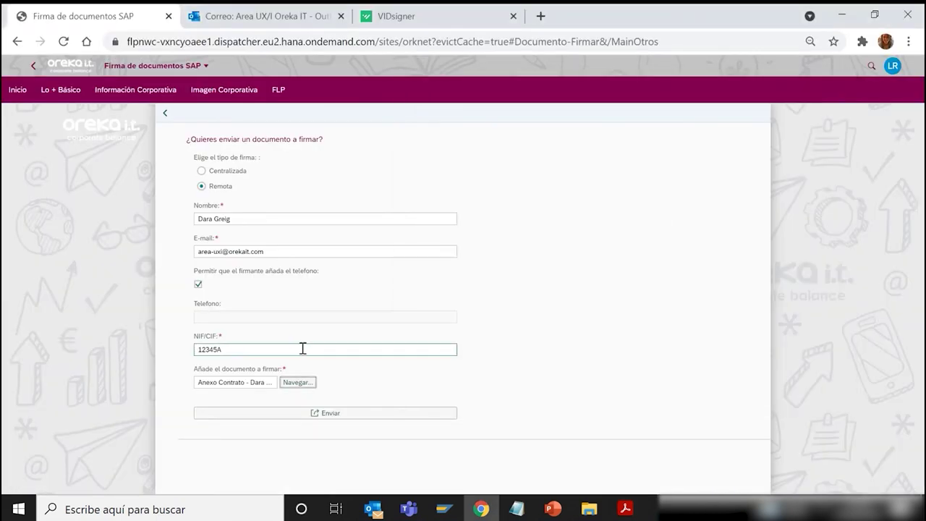
Send the contract annex for signing, then follow ACCEDER AL DOCUMENTO in the 'Documento a firmar' email.
click(329, 417)
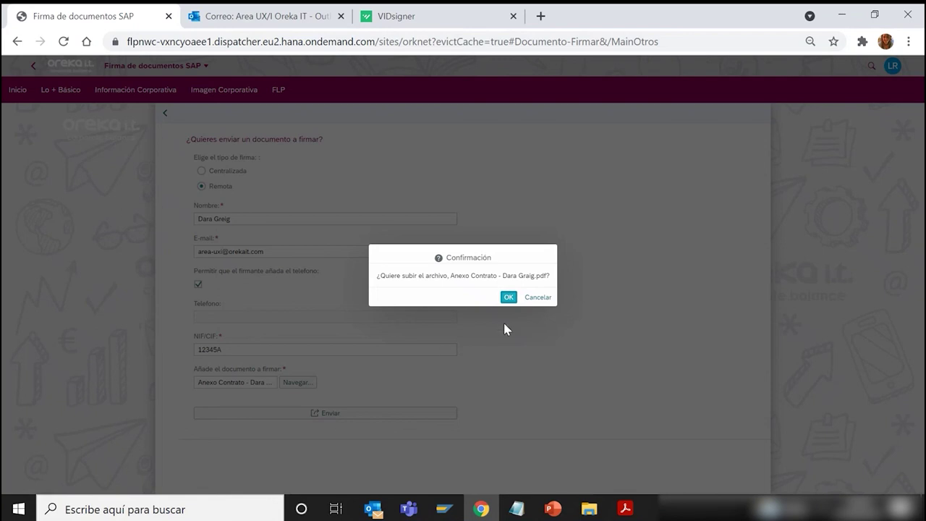
click(508, 298)
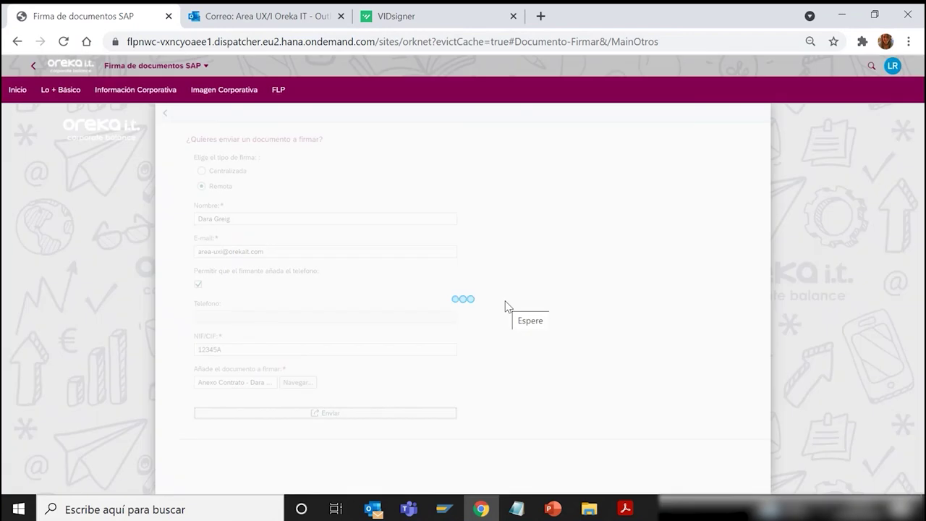
click(283, 10)
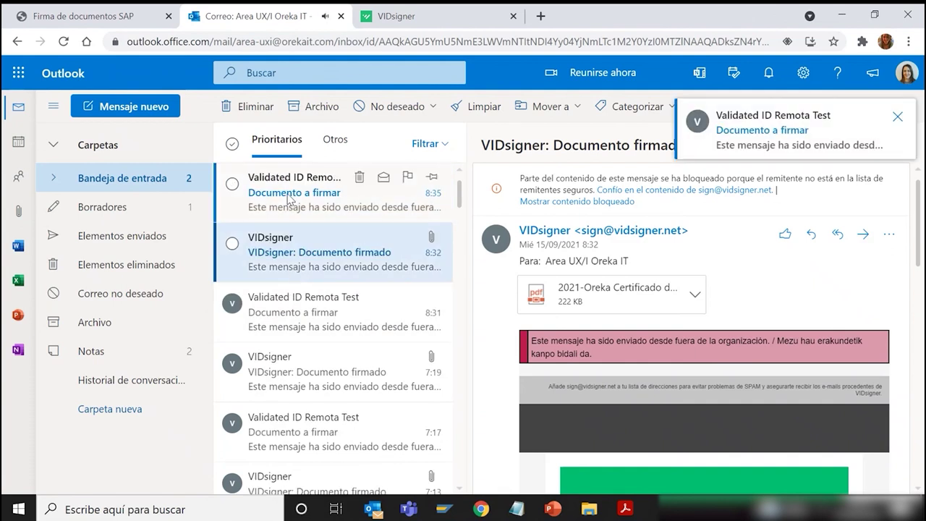
click(291, 195)
scroll(592, 412, down, 3)
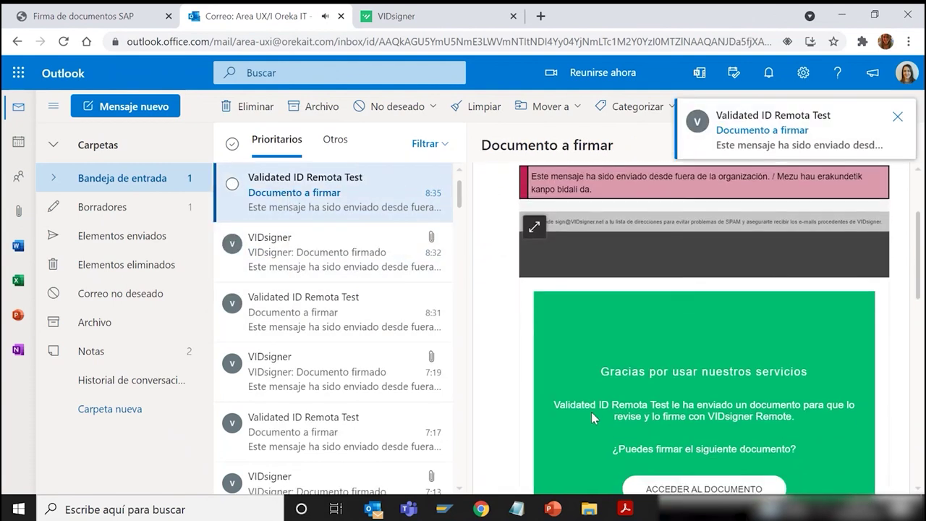
click(686, 453)
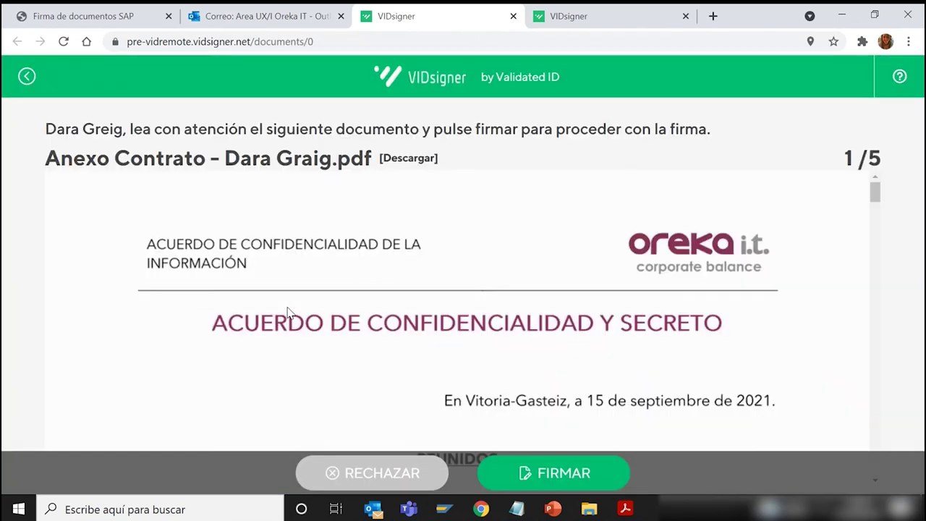
Scroll through the contract preview and proceed with FIRMAR to the signing-code page.
scroll(288, 313, down, 3)
scroll(288, 313, down, 9)
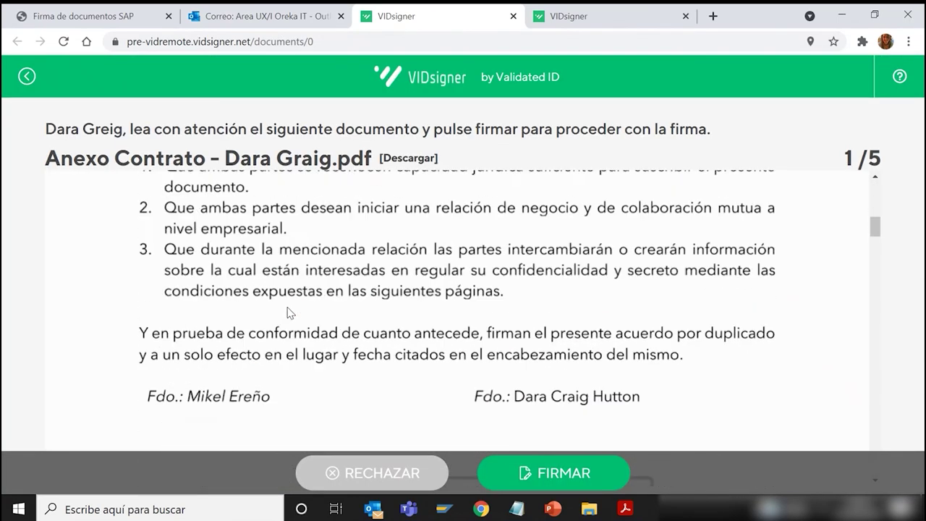
scroll(288, 313, down, 3)
scroll(288, 312, up, 5)
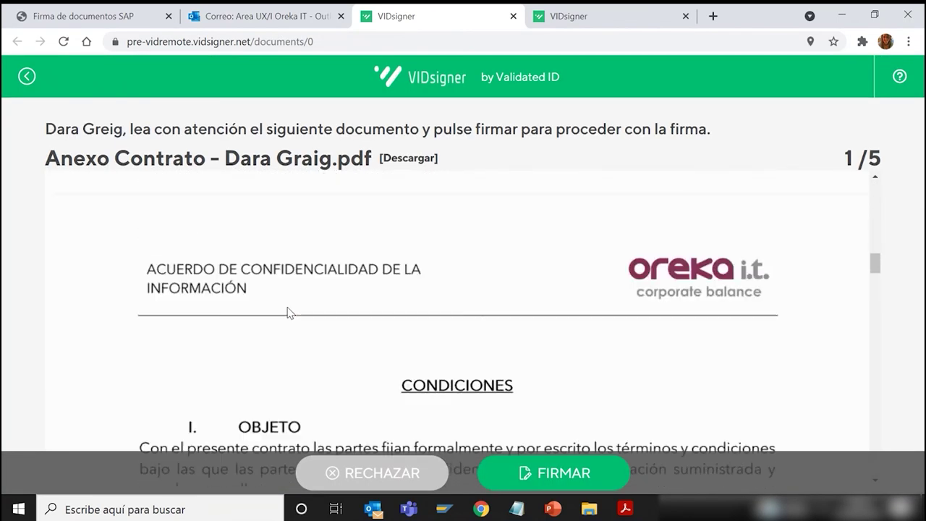
scroll(288, 313, up, 1)
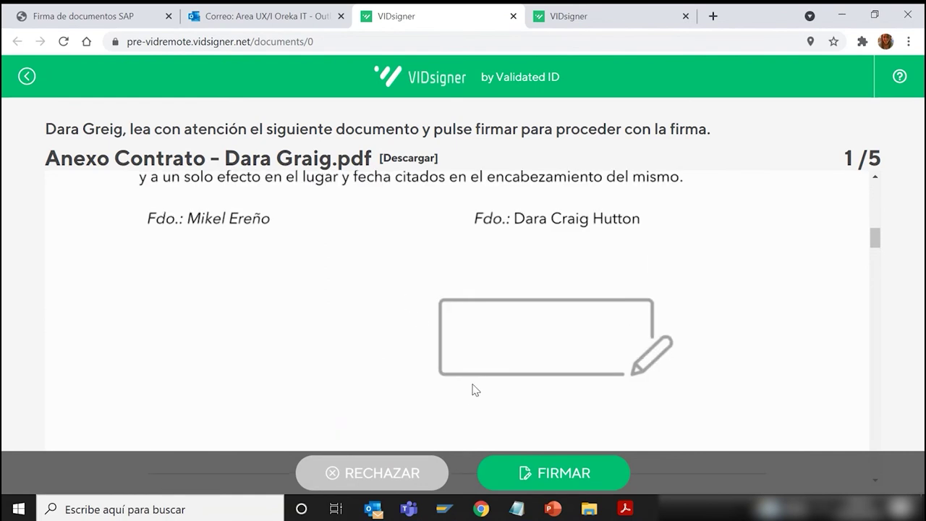
click(556, 472)
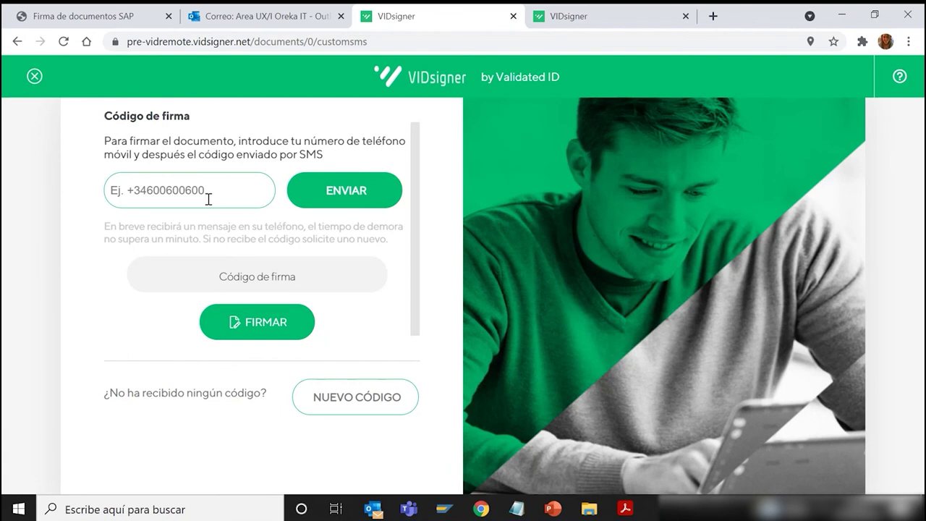
Paste the signer's mobile number from Notepad and confirm sending the SMS code to it.
click(515, 508)
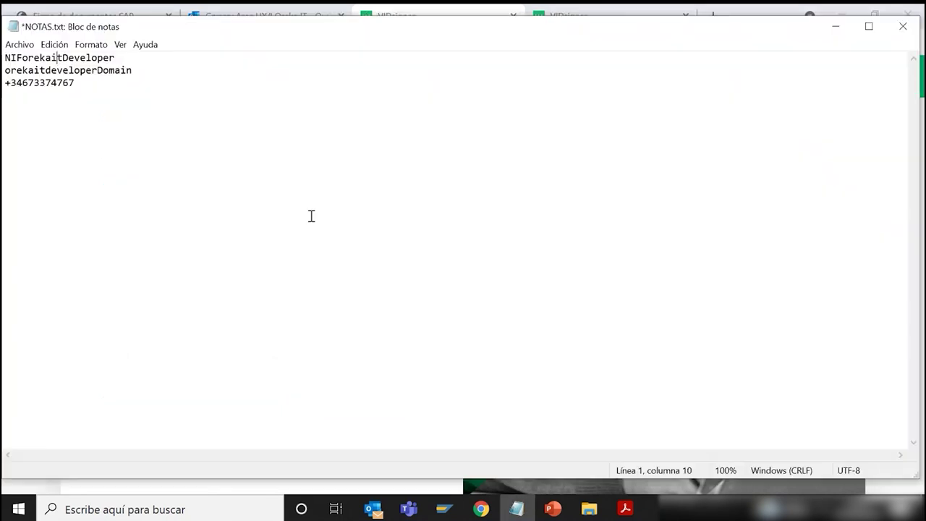
drag(78, 84, 4, 86)
key(ctrl+c)
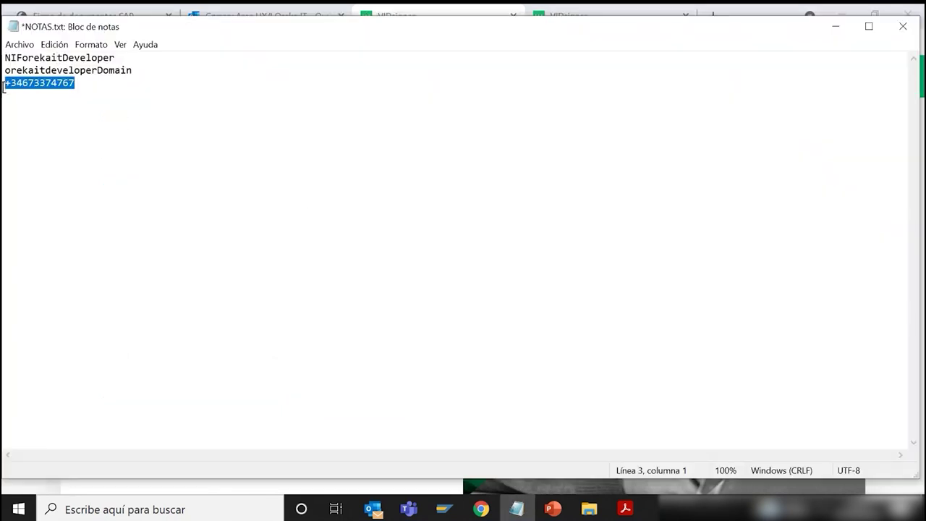
click(836, 26)
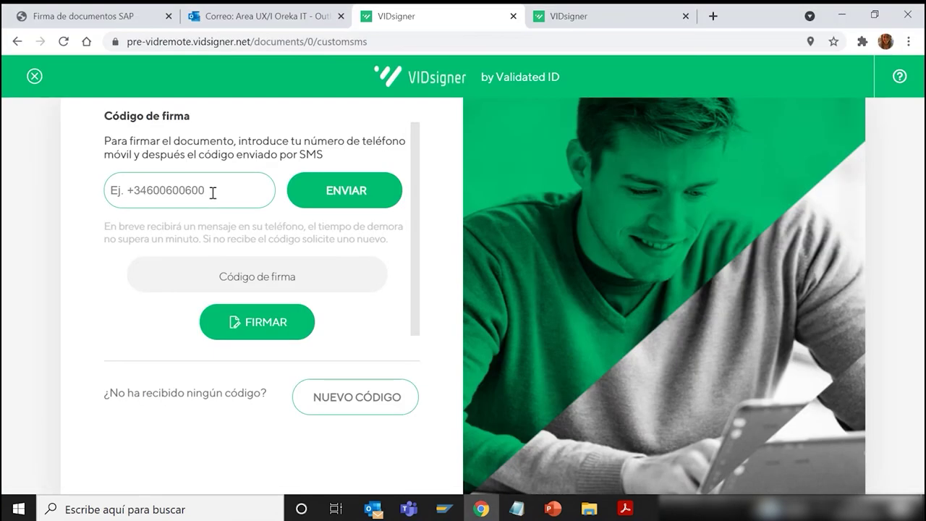
key(ctrl+v)
click(306, 193)
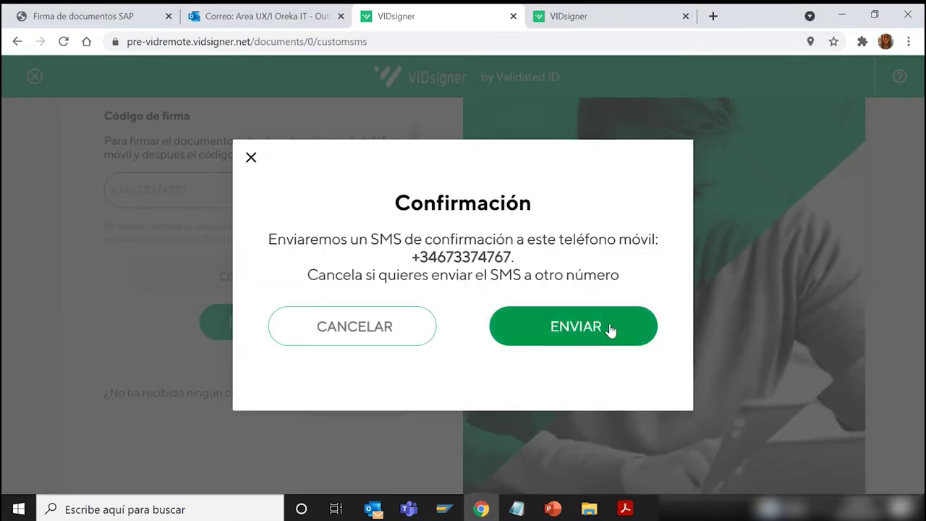
click(610, 330)
Request a new code as an audio message, enter the received code and submit it with FIRMAR.
click(370, 396)
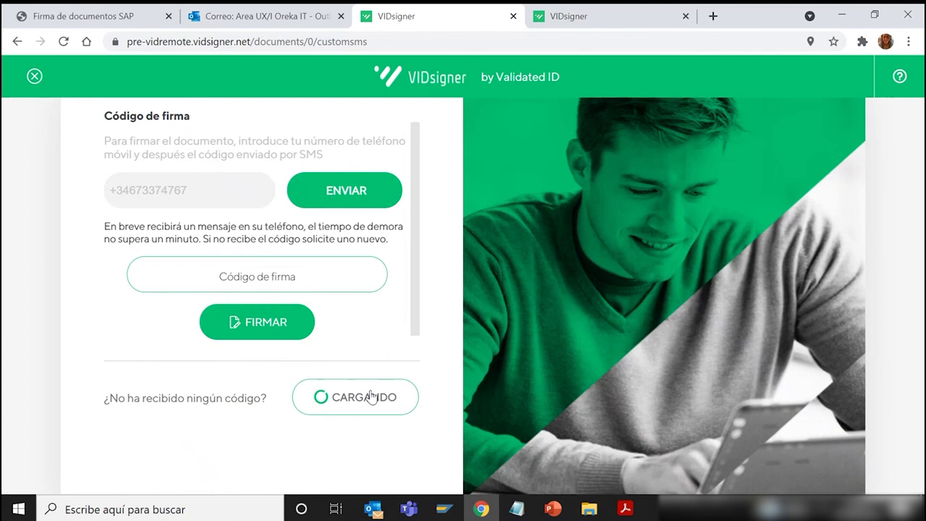
click(368, 431)
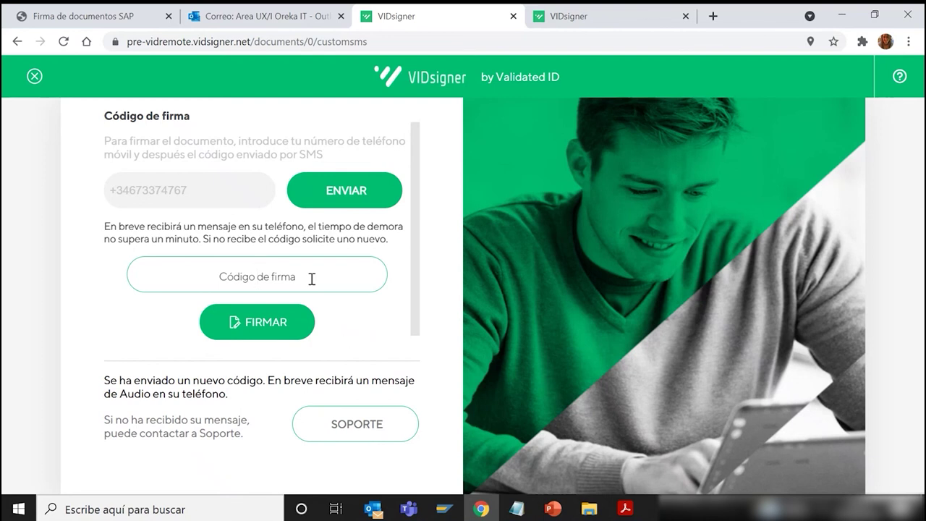
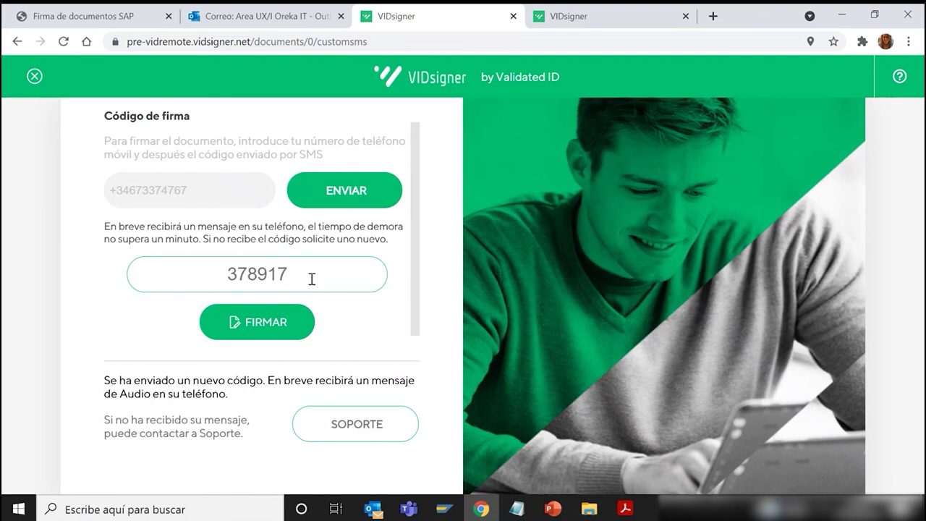
click(249, 320)
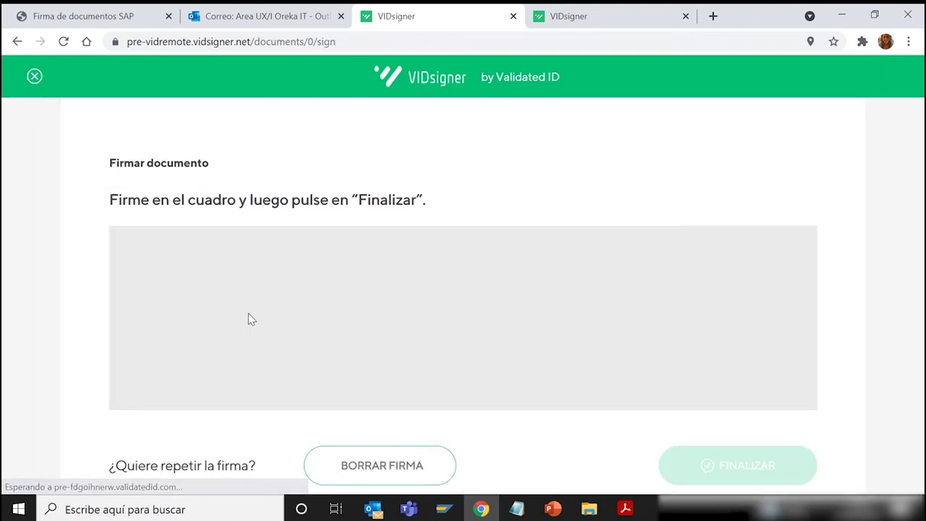
Draw a handwritten signature, finalize signing in VIDsigner, and return to the Outlook inbox.
drag(301, 314, 436, 317)
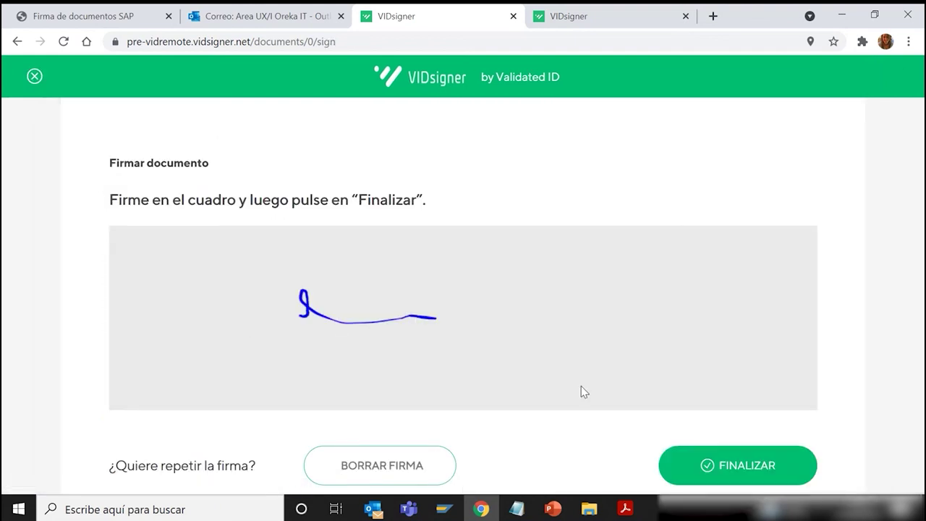
click(697, 469)
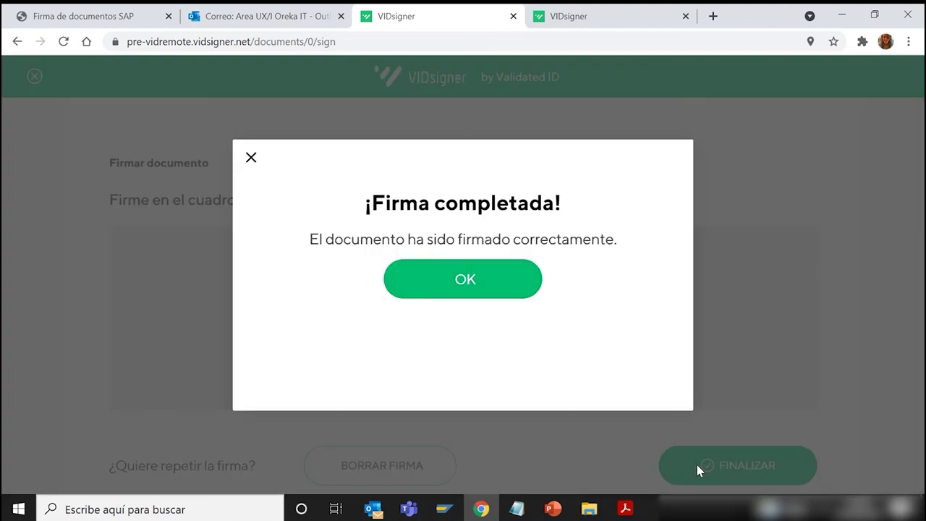
click(456, 287)
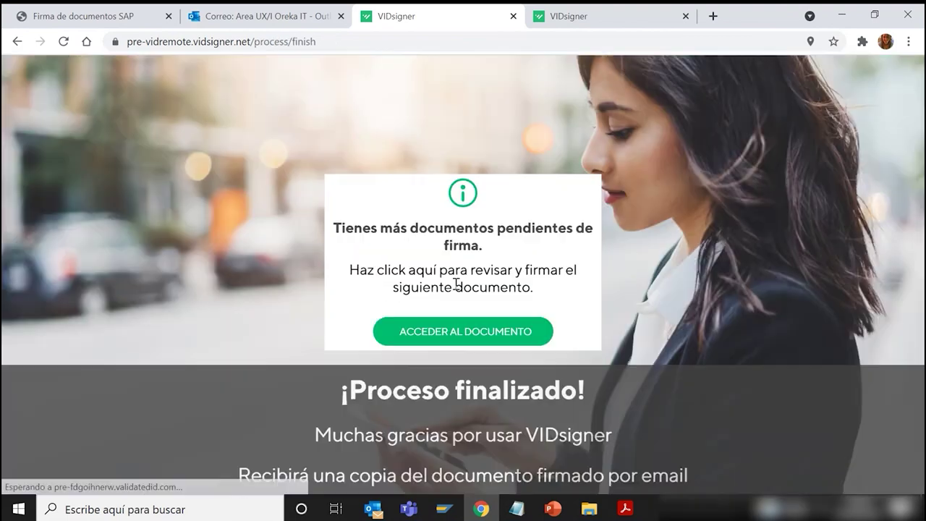
click(233, 10)
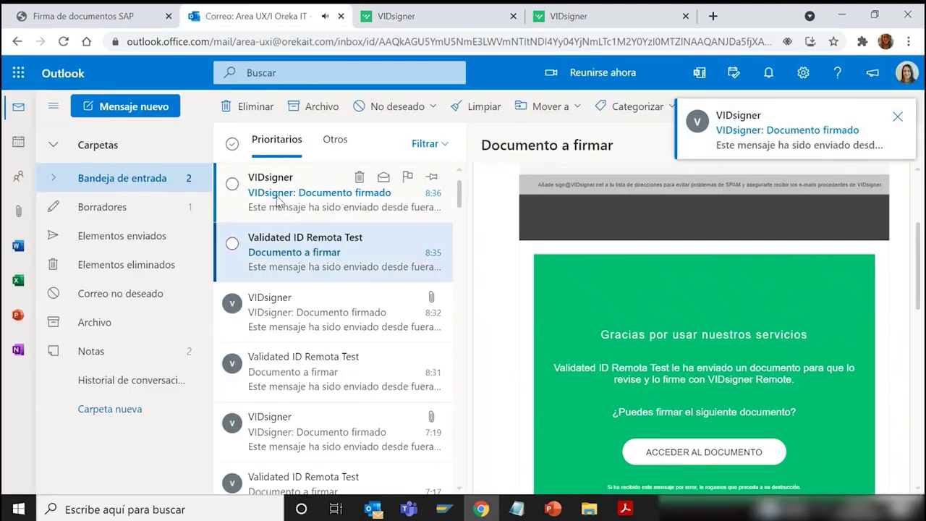
Open the new 'Documento firmado' e-mail and preview its signed contract PDF.
click(279, 202)
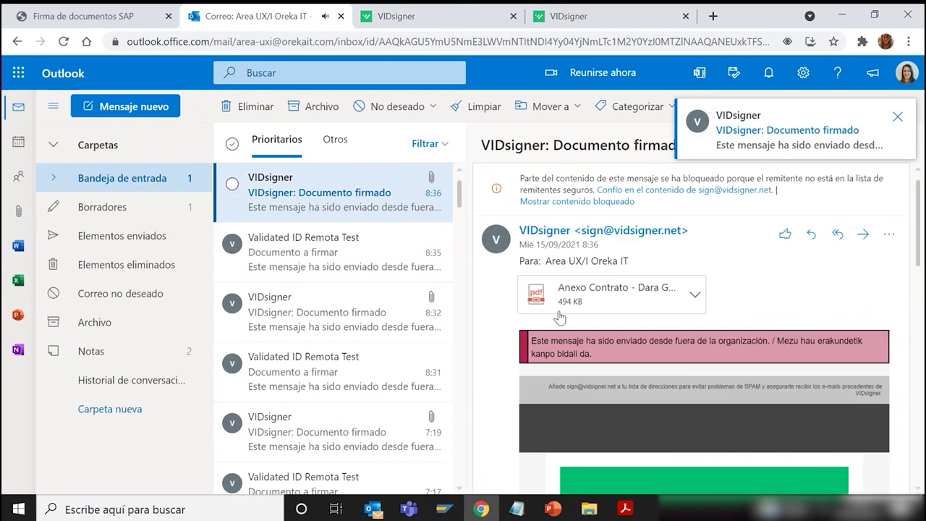
click(629, 301)
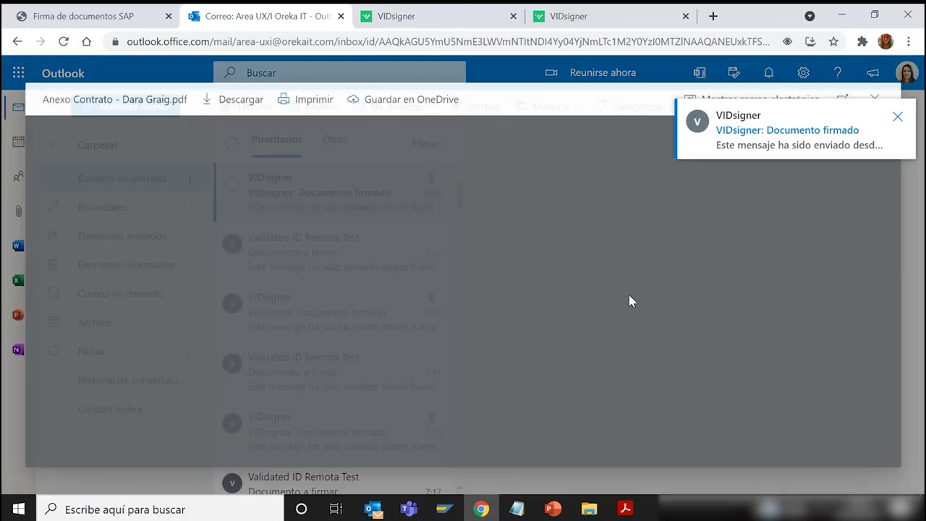
scroll(492, 306, down, 5)
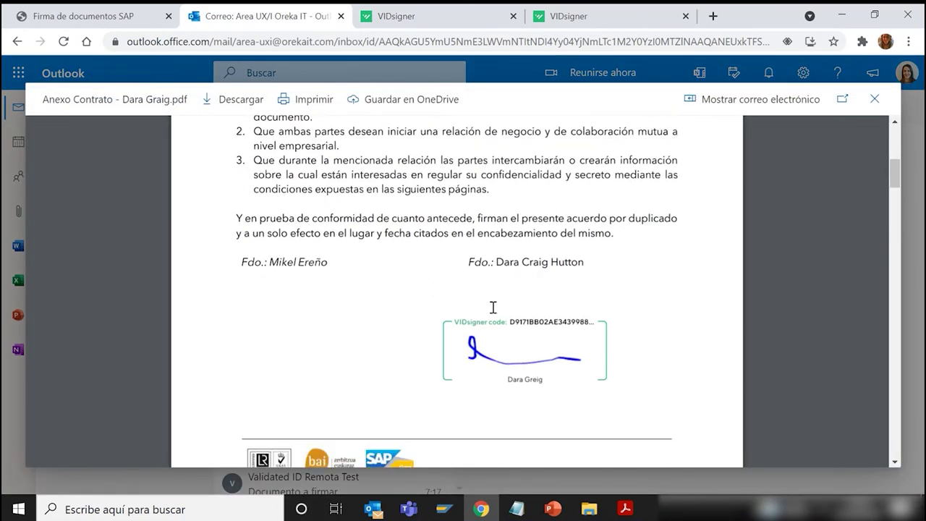
scroll(508, 357, up, 1)
scroll(508, 358, up, 5)
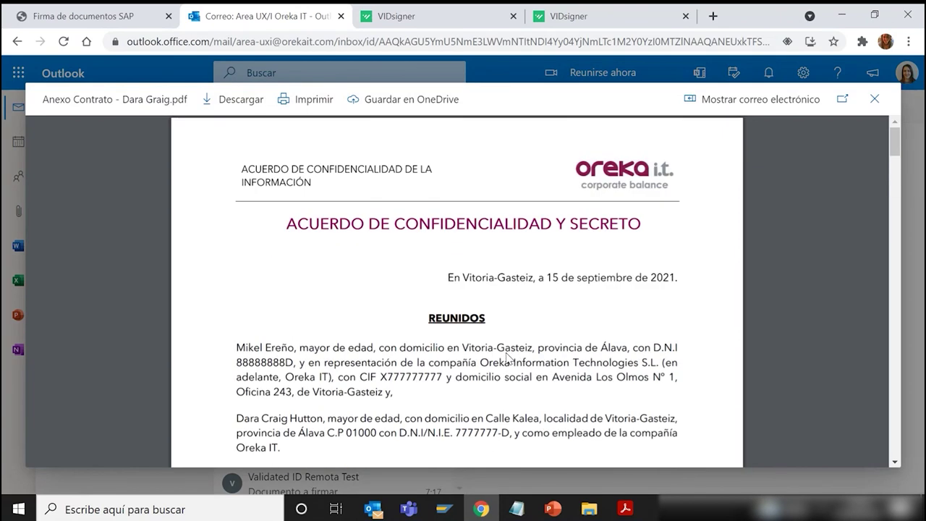
Save the contract annex to Documentos, replacing '(1)' with 'Firmado', then open SAP's Otros signing form.
click(247, 101)
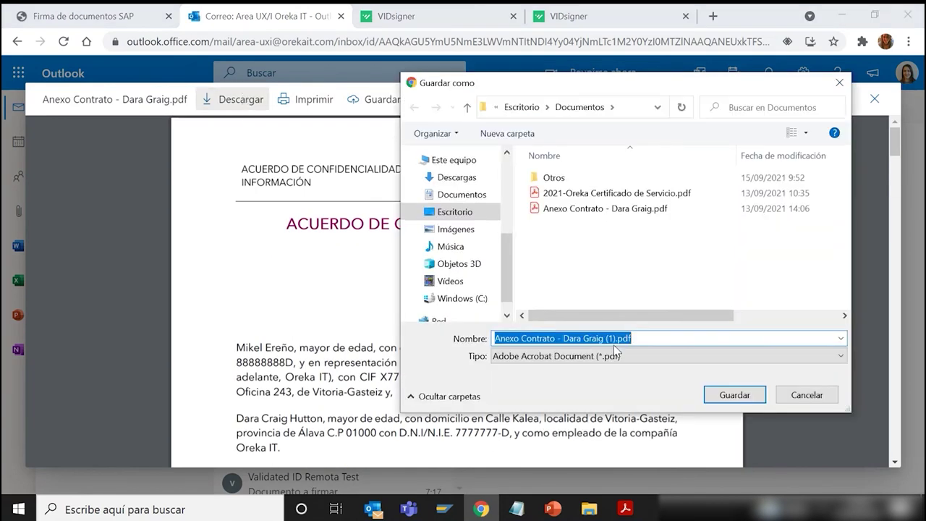
click(614, 340)
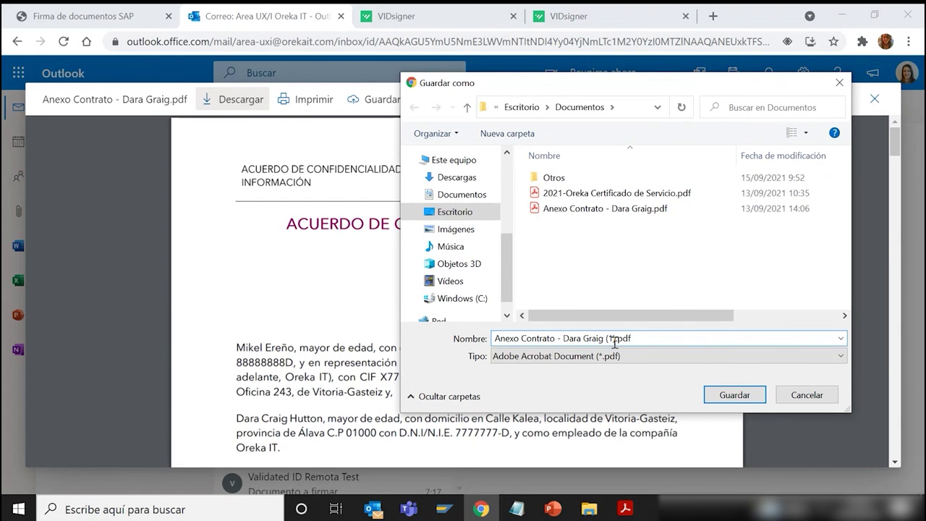
key(BackSpace)
key(BackSpace)
text(Firmado)
key(Return)
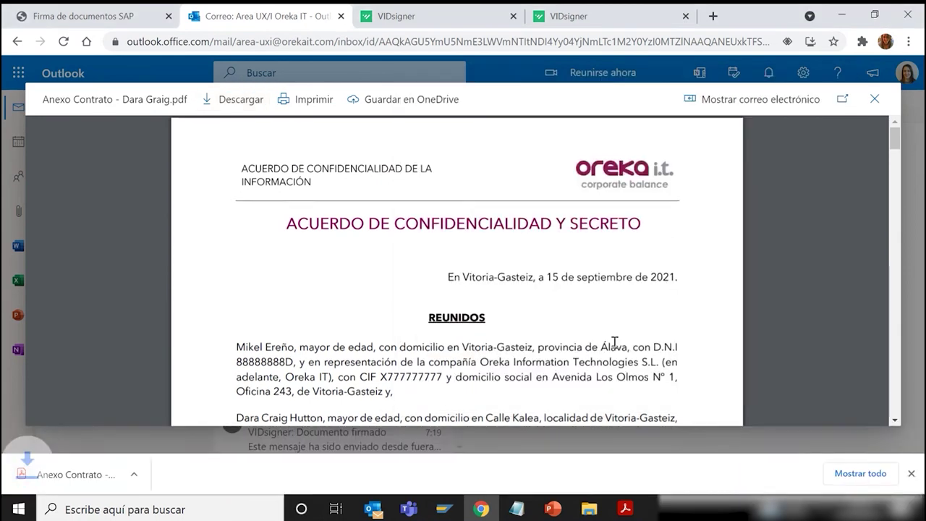
click(83, 16)
click(304, 171)
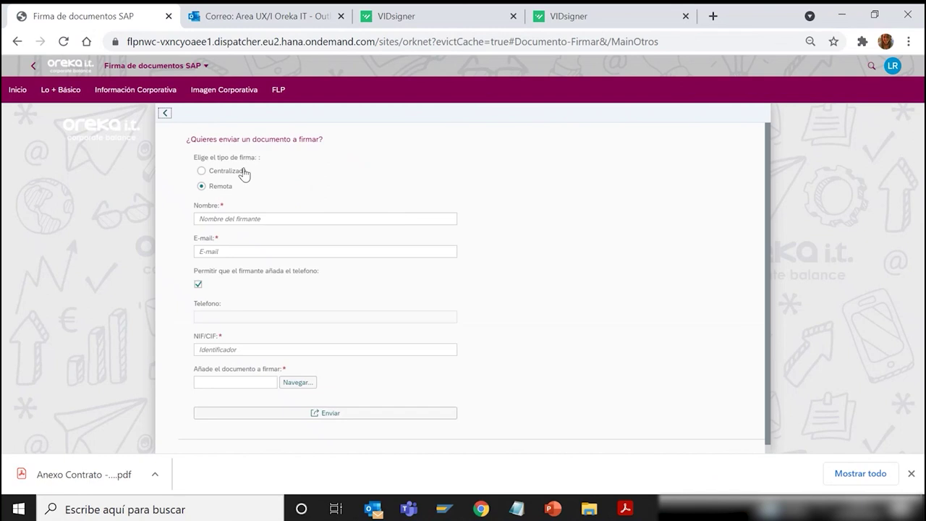
Fill in the signer's full name, e-mail address and NIF/CIF.
click(246, 225)
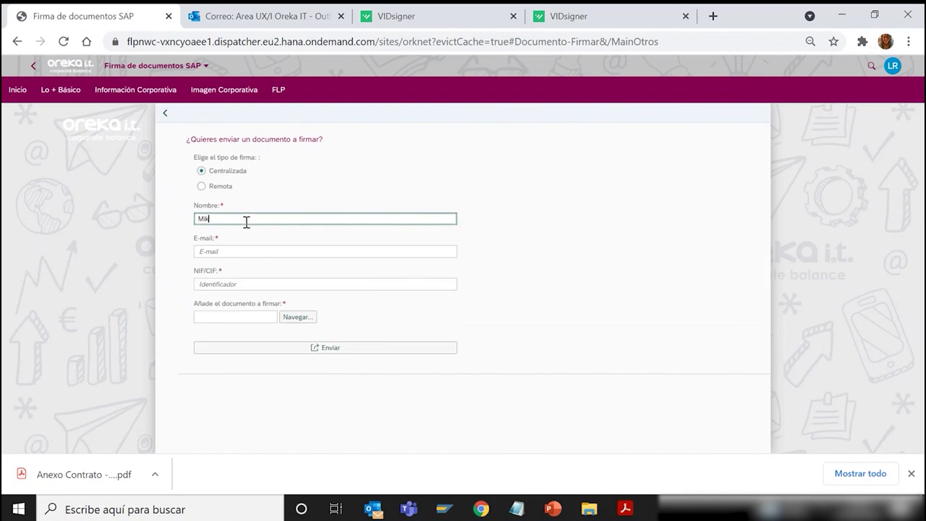
key(Tab)
click(256, 284)
text(N)
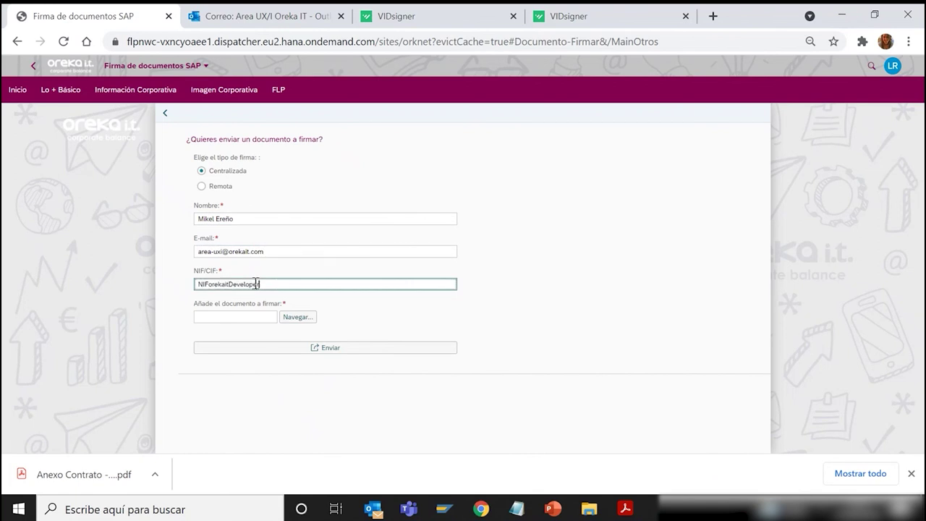
Attach the Firmado contract annex PDF, send it for signature and confirm the upload.
click(258, 318)
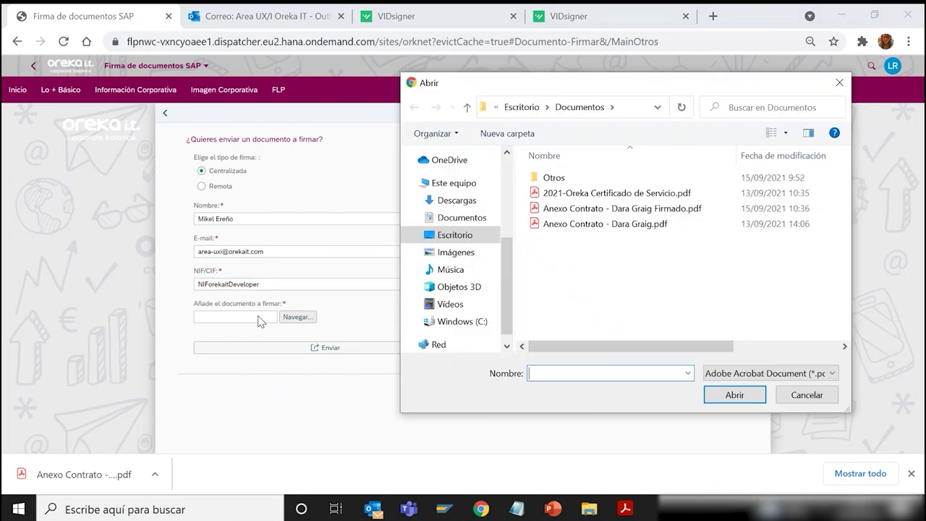
double_click(605, 209)
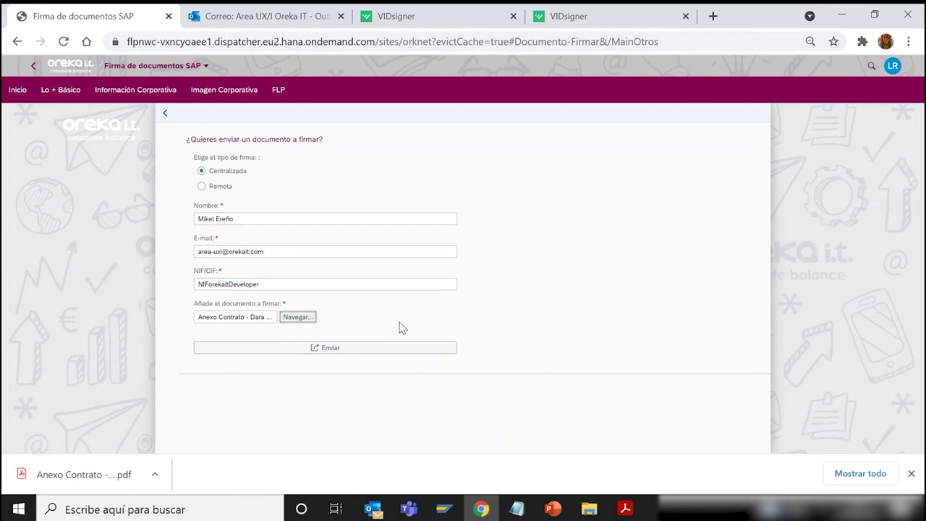
click(330, 348)
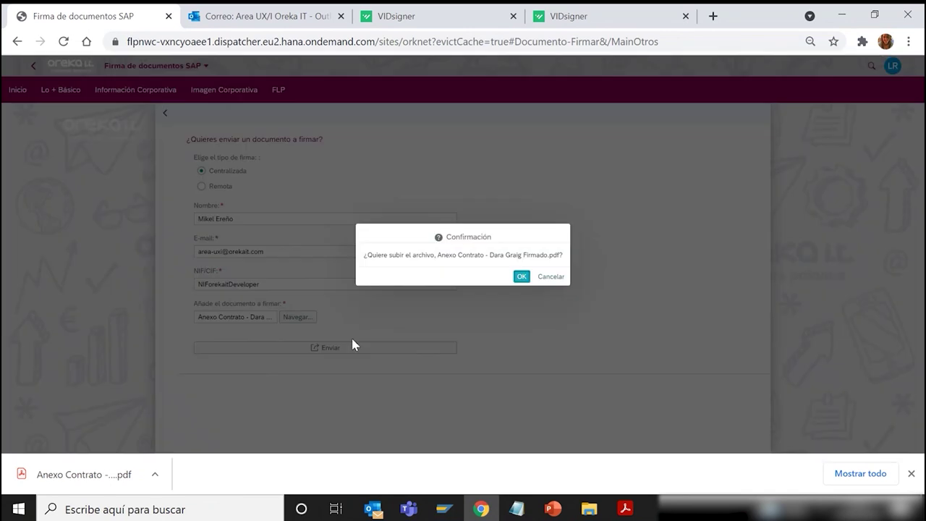
click(521, 277)
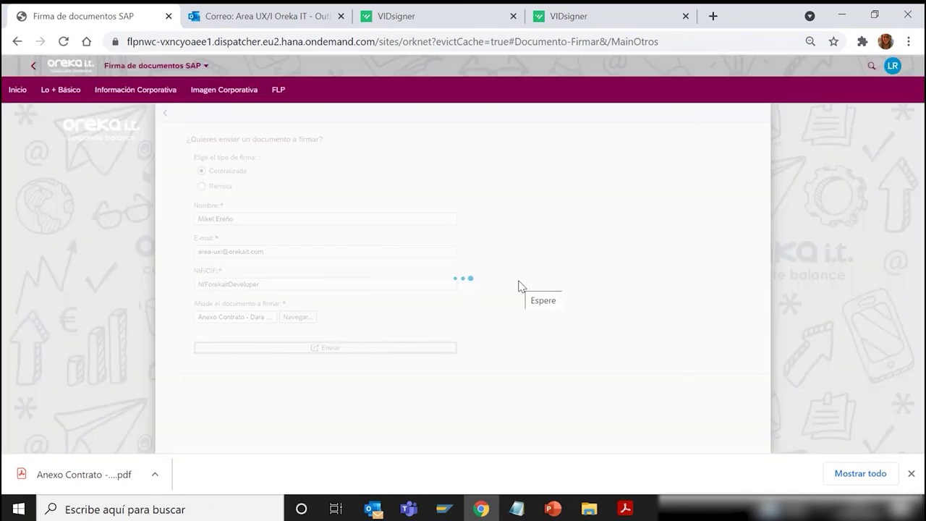
Open the newest 'Documento a firmar' e-mail and follow its ACCEDER AL DOCUMENTO link.
click(294, 10)
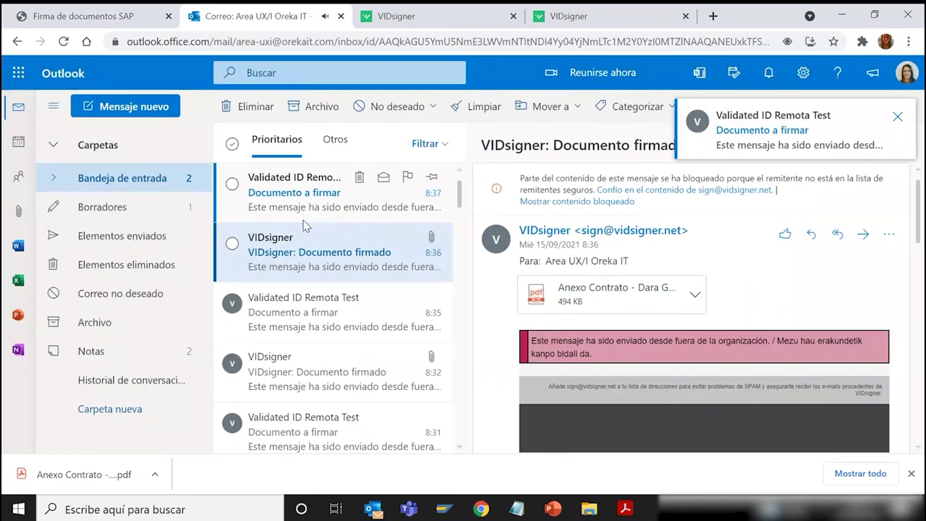
click(302, 217)
scroll(633, 370, down, 3)
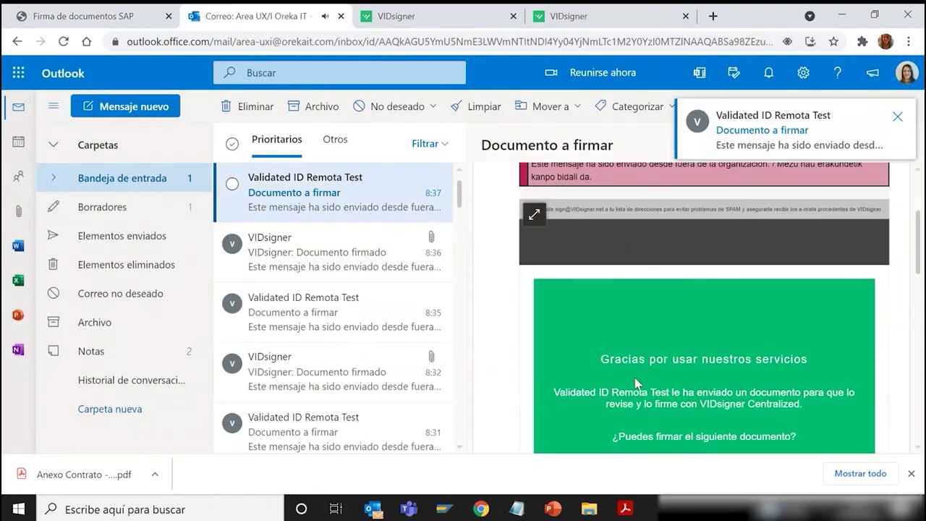
click(678, 373)
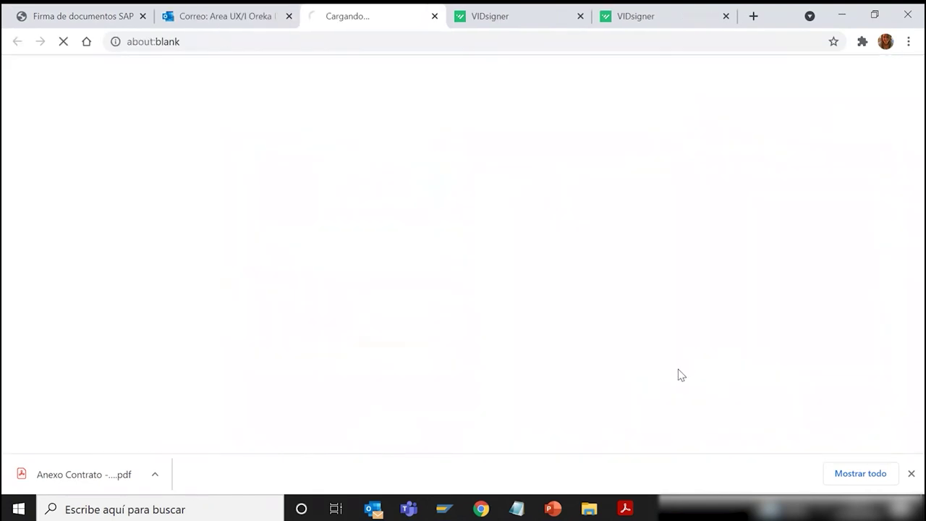
Log in to VIDsigner Centralized with the saved username and the account password.
click(381, 196)
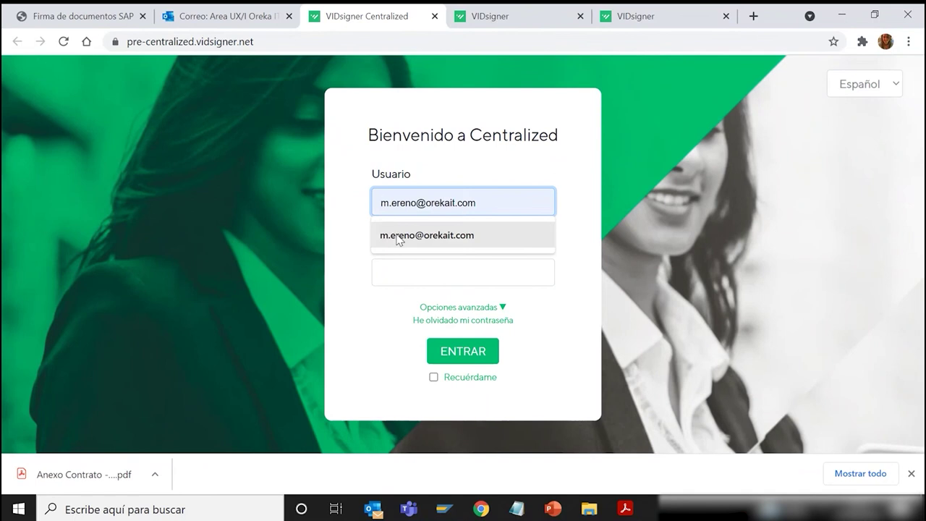
click(394, 233)
click(397, 271)
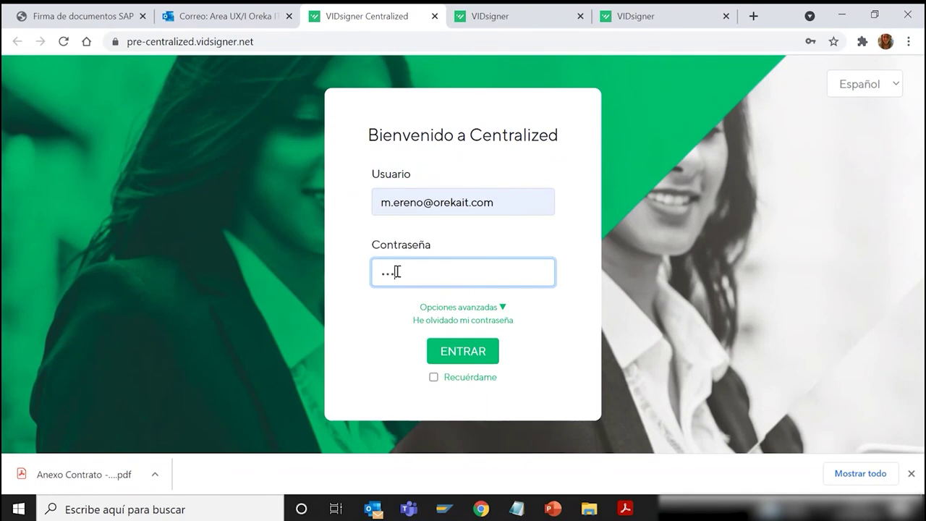
click(449, 357)
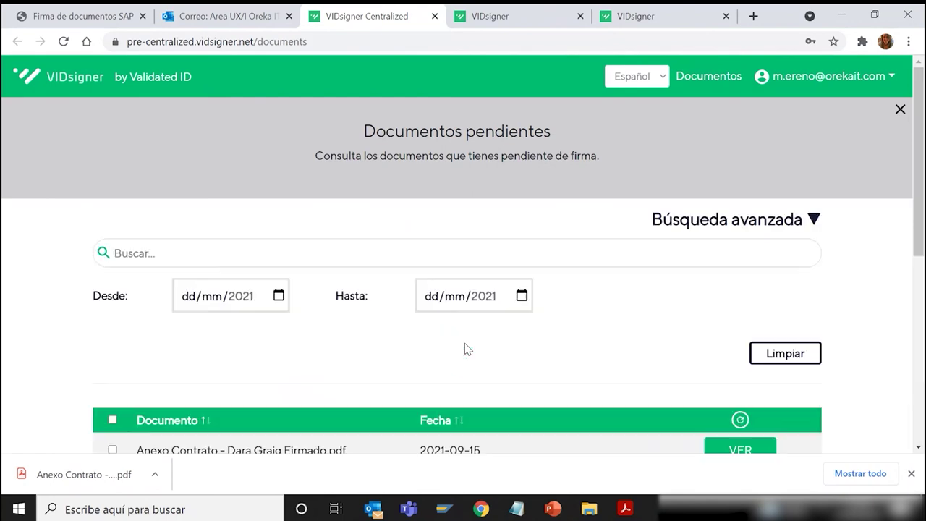
Tick the signed contract annex in Documentos pendientes, preview its PDF, then return to the list.
scroll(465, 343, down, 1)
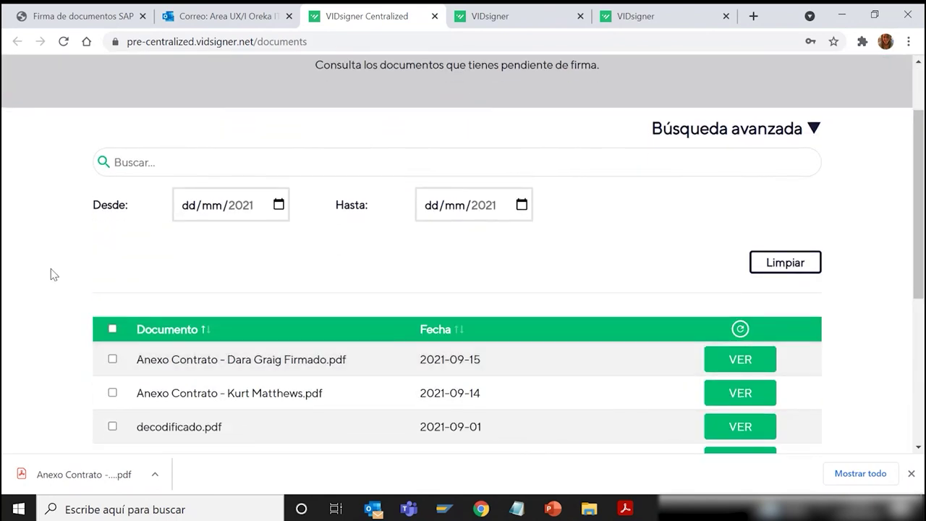
scroll(29, 327, down, 1)
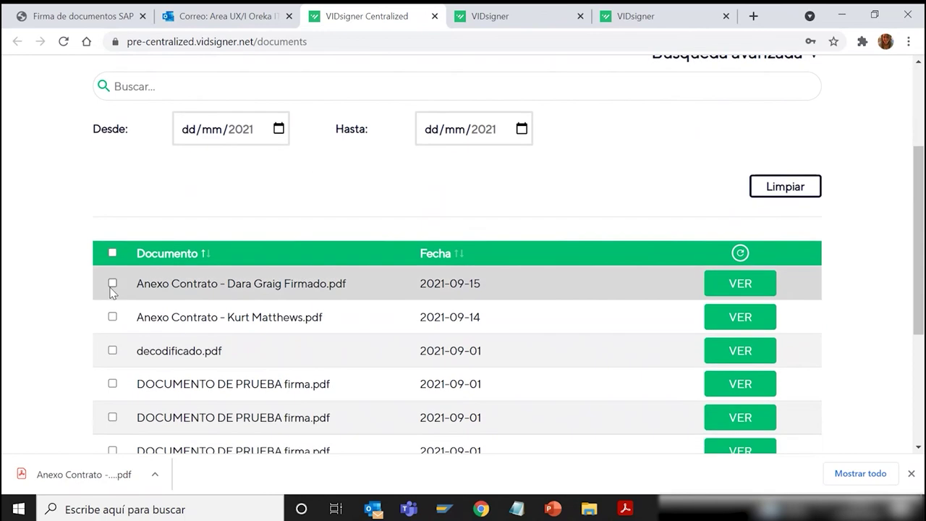
click(112, 283)
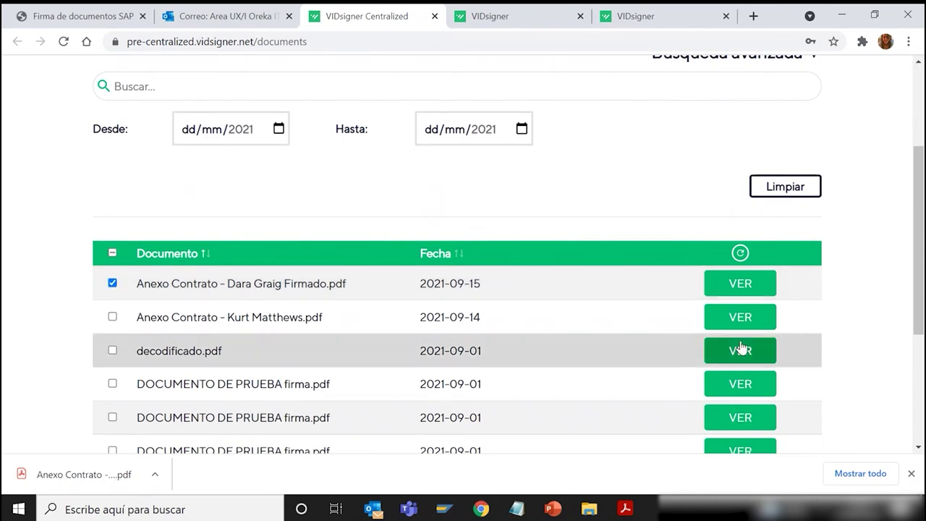
click(733, 281)
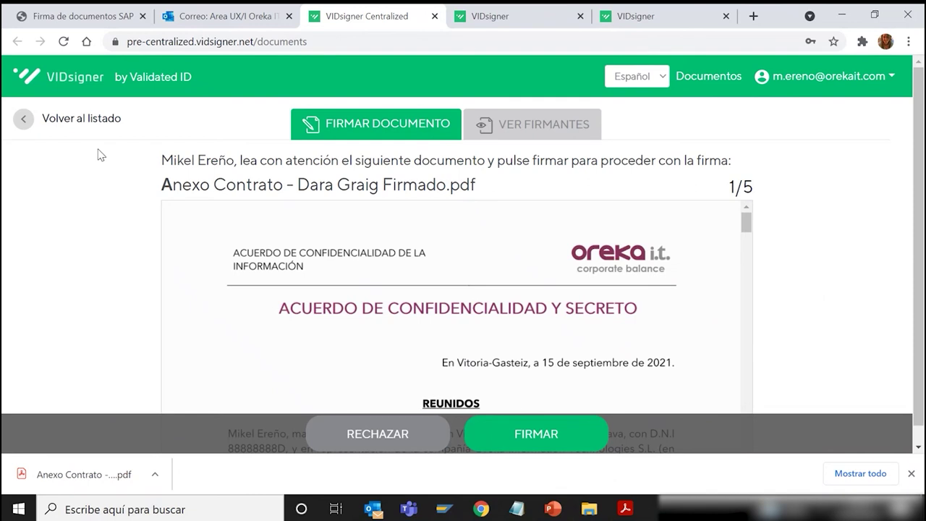
click(30, 129)
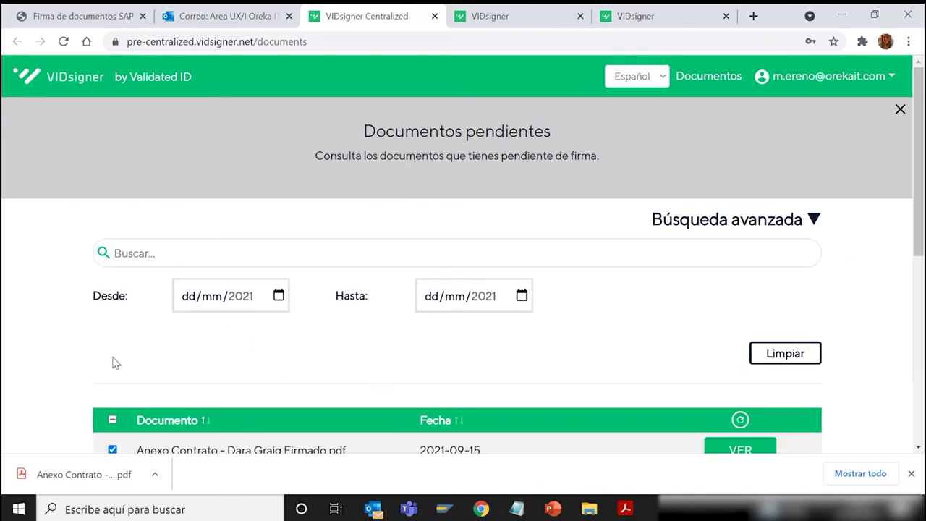
Sign the selected contract annexes together via FIRMAR SELECCIONADOS using the certificate PIN.
scroll(113, 364, down, 1)
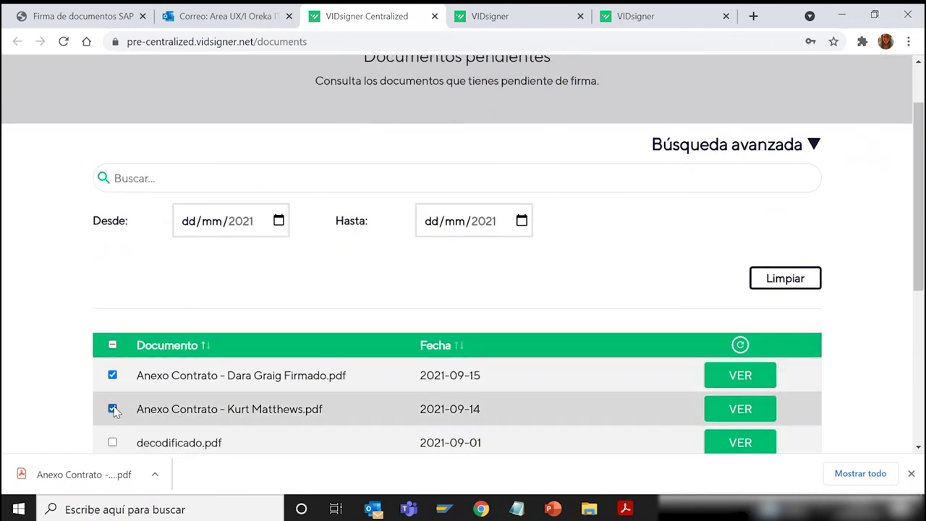
scroll(72, 397, down, 3)
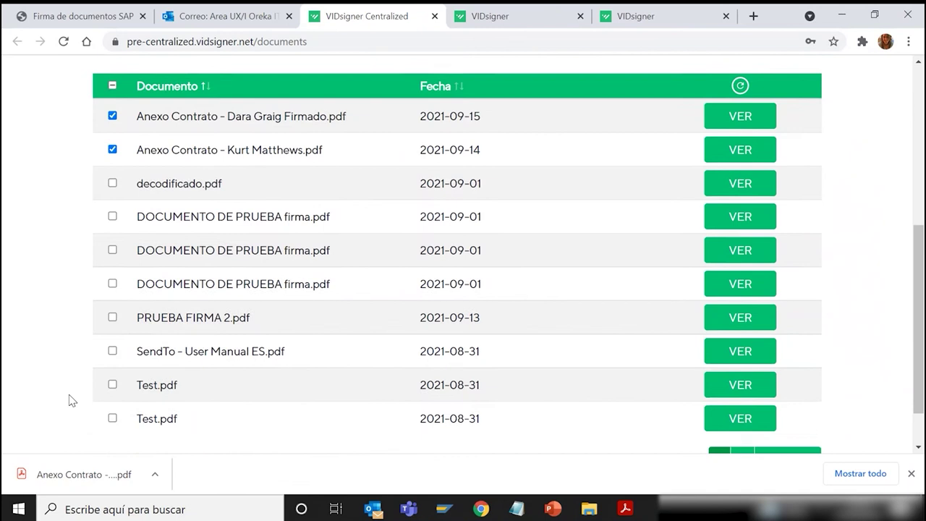
scroll(72, 401, down, 1)
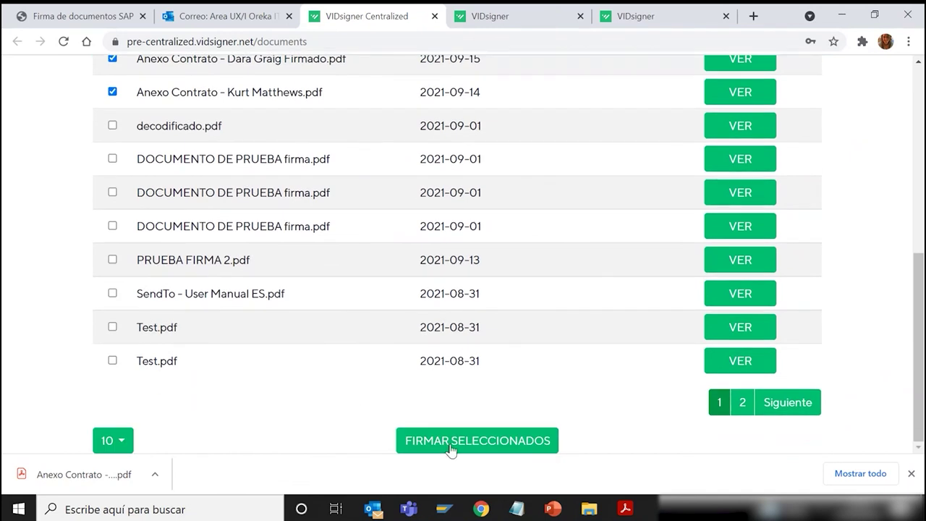
click(451, 446)
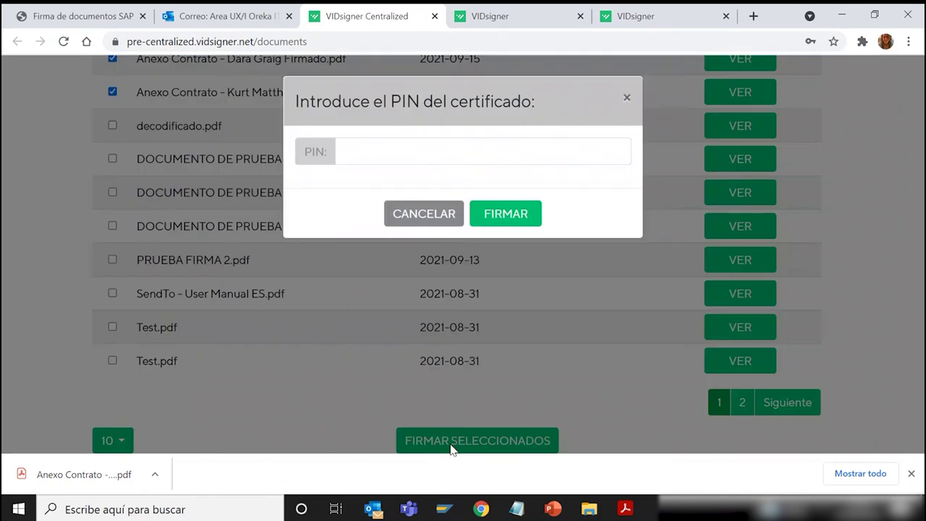
click(375, 153)
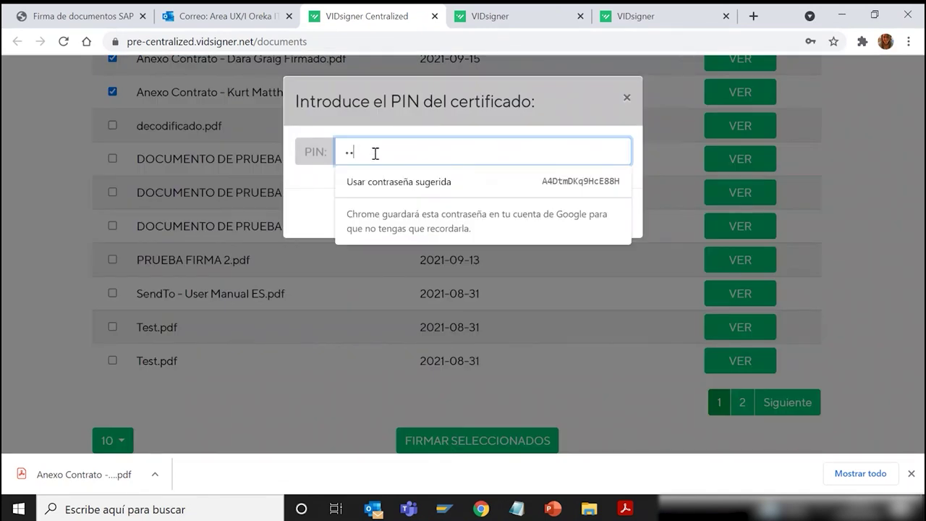
click(304, 171)
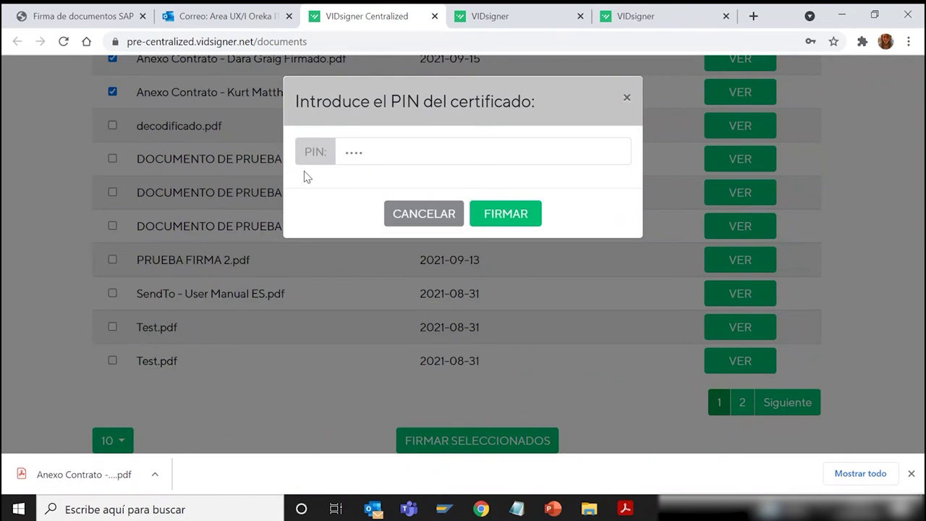
click(500, 213)
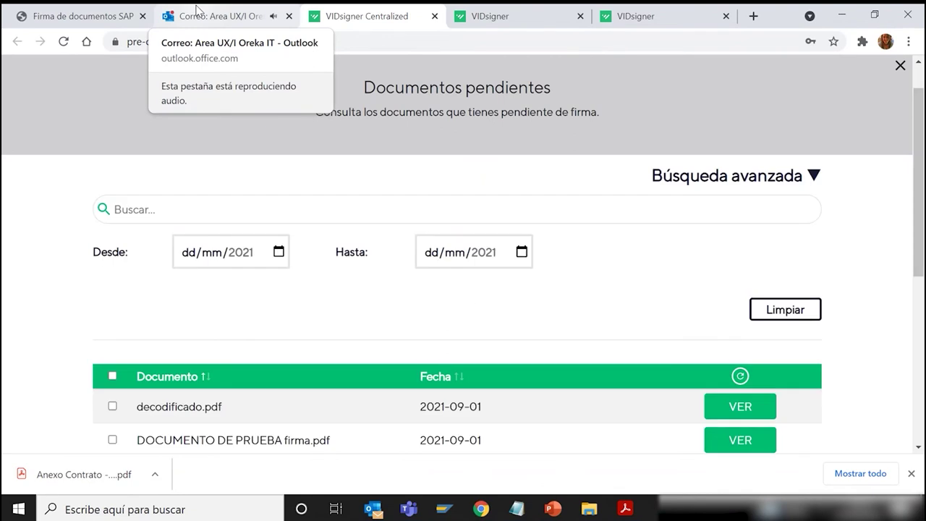
Open the first 'Documento firmado' e-mail and check the signatures on its contract attachment.
click(197, 10)
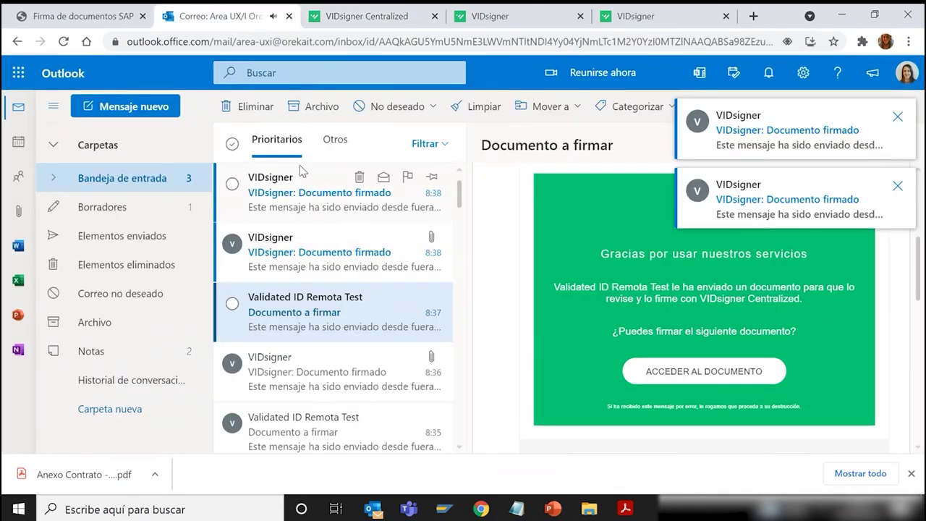
click(306, 241)
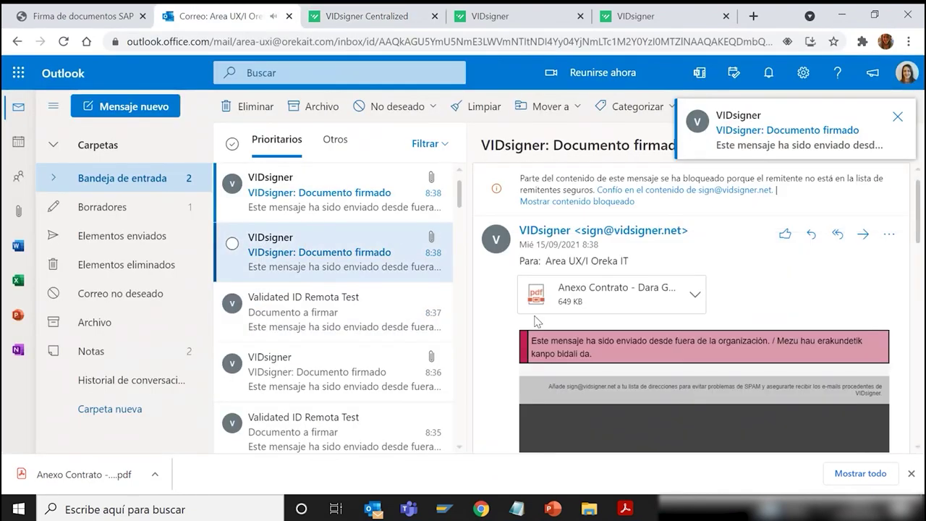
click(600, 293)
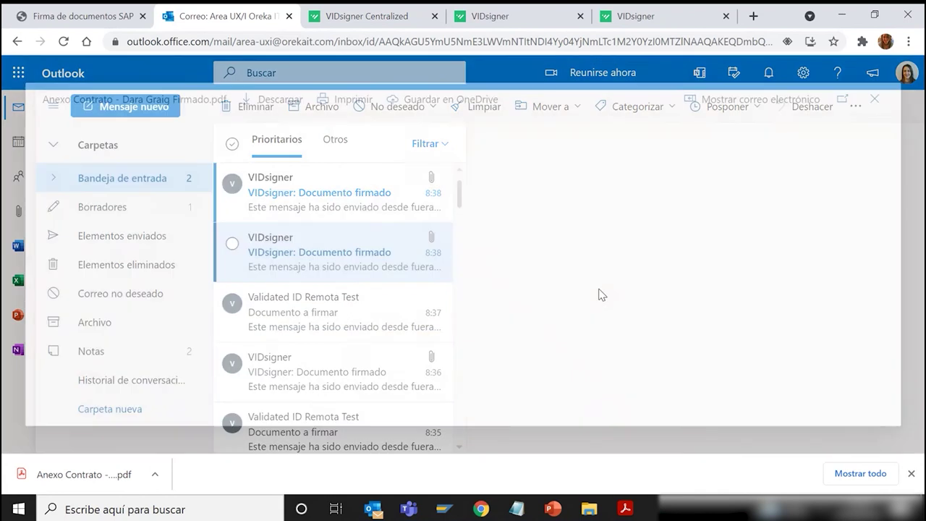
scroll(416, 268, down, 6)
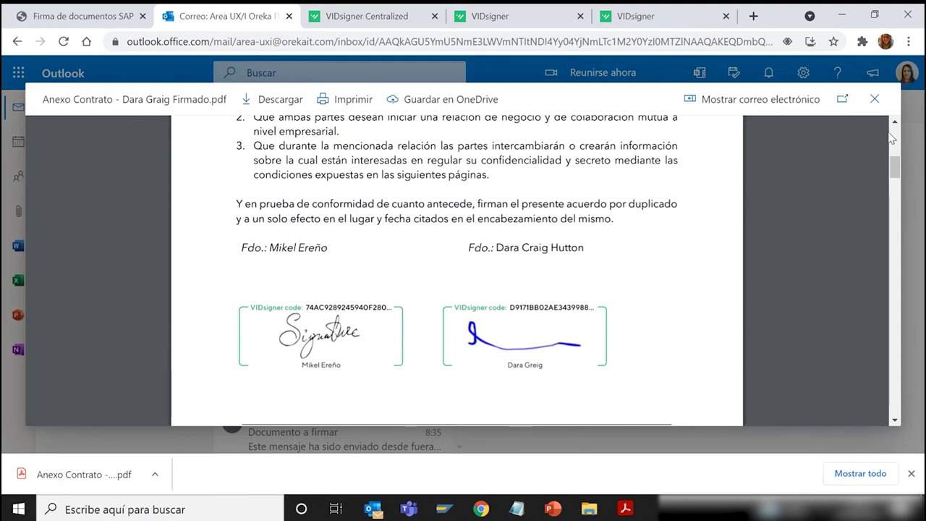
click(877, 107)
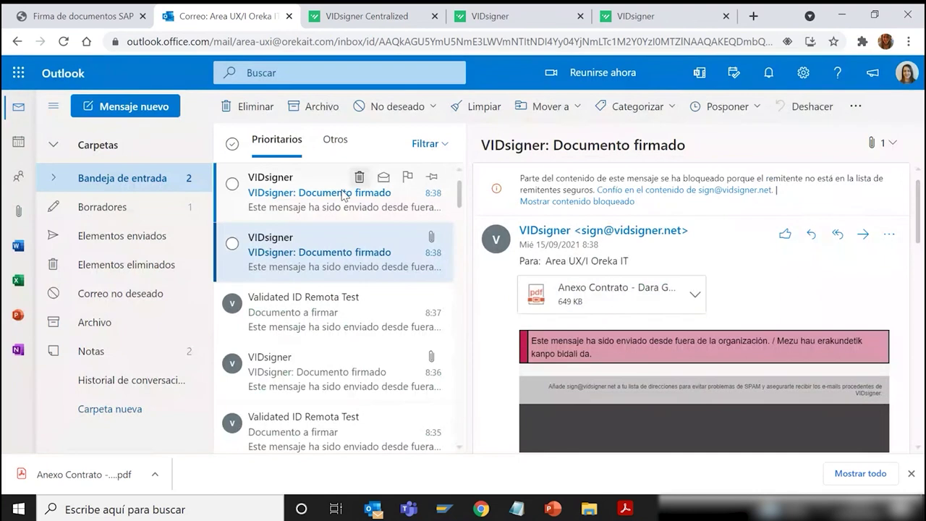
Check the second signed contract attachment's signatures, then return to the Firma de documentos SAP tab.
click(310, 201)
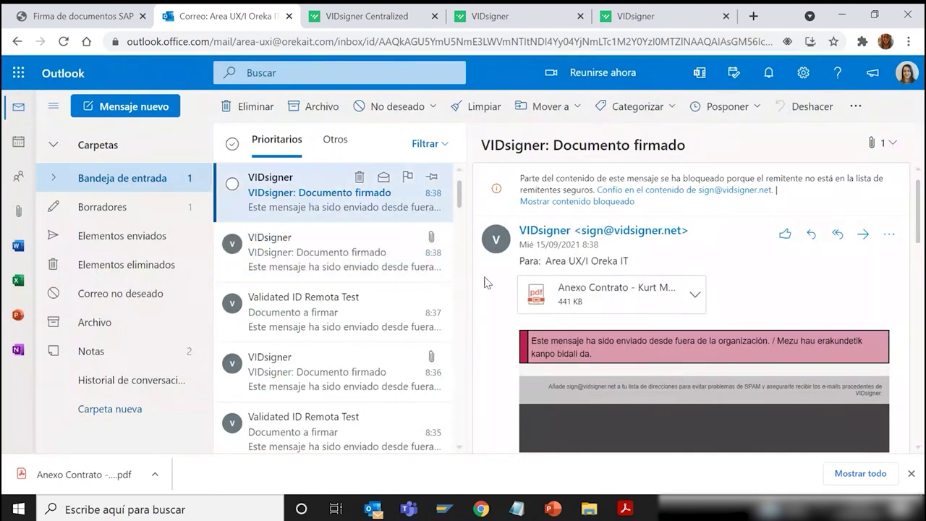
click(622, 307)
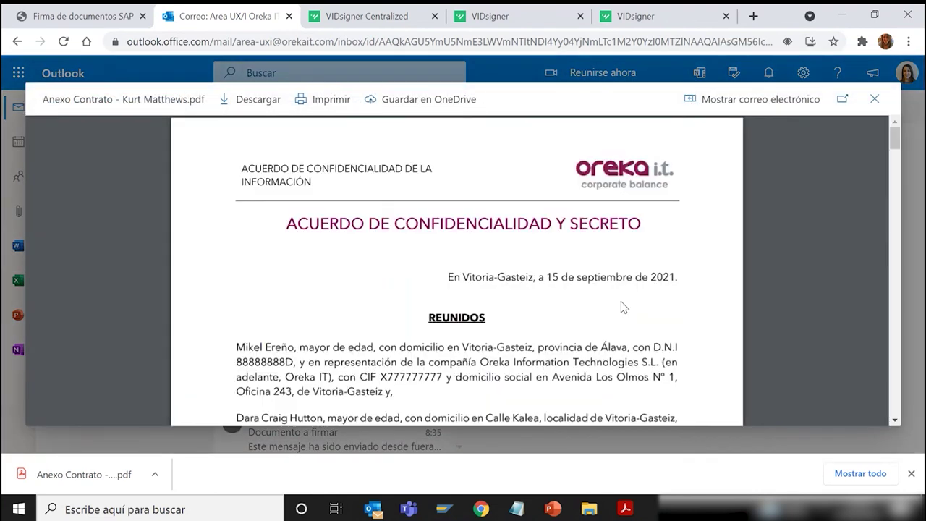
scroll(622, 307, down, 10)
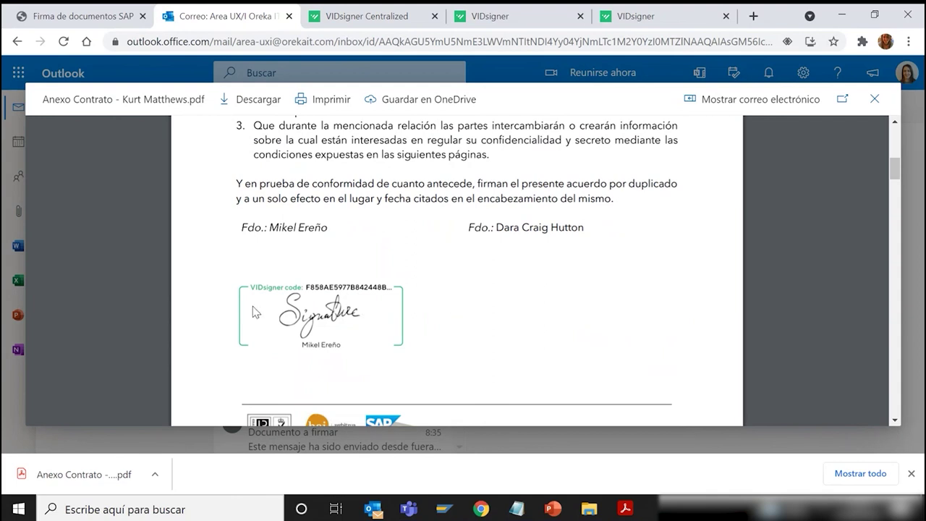
click(875, 98)
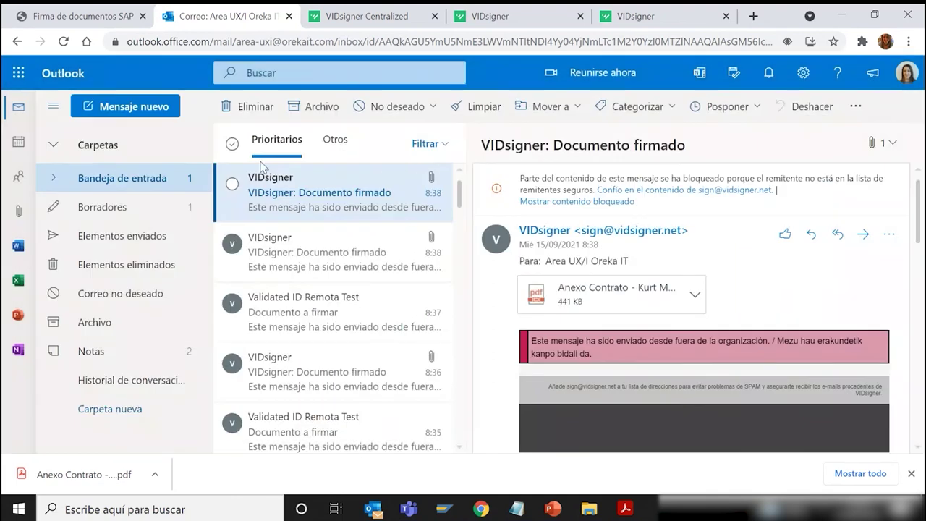
click(279, 259)
click(281, 214)
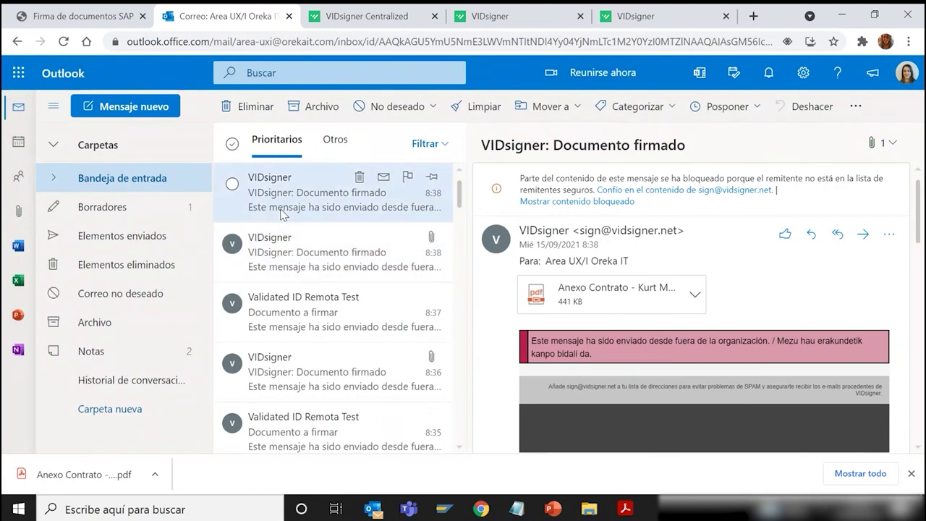
click(49, 26)
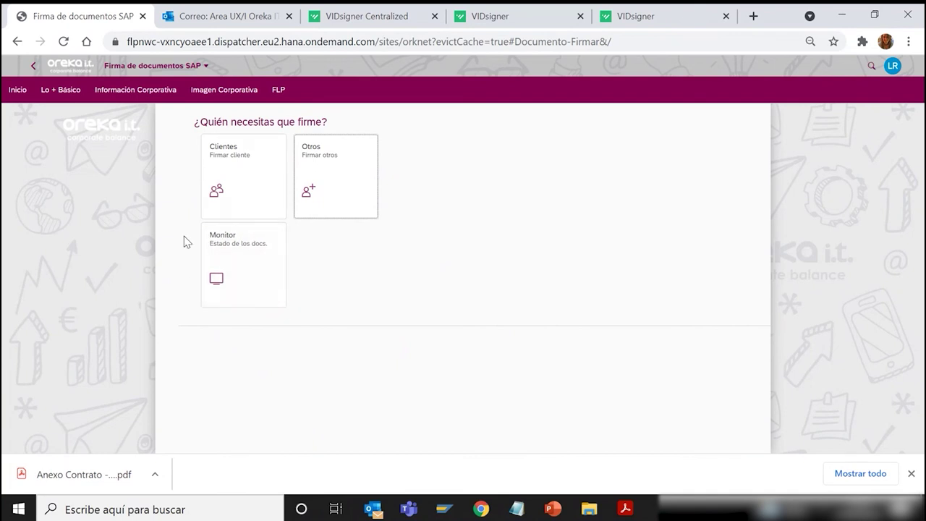
Open the Monitor de documentos and add the Fecha envío filter.
click(229, 282)
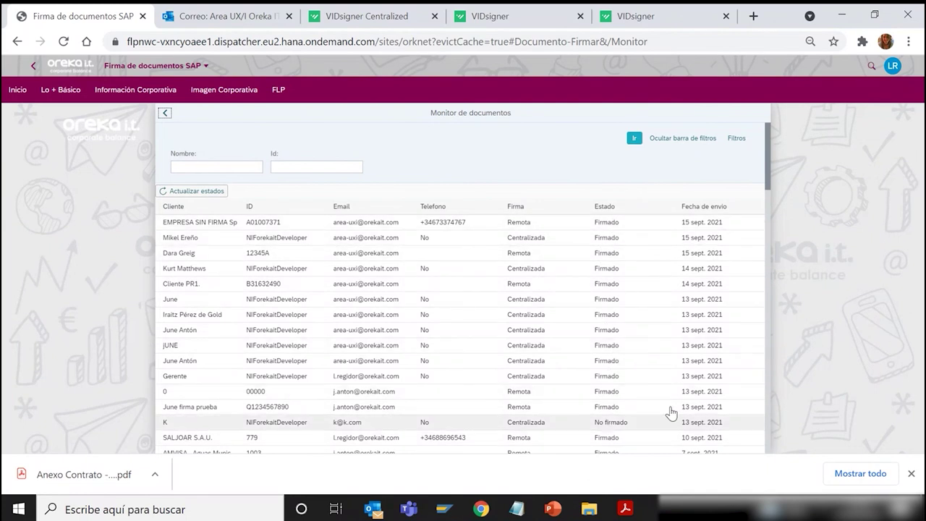
click(739, 140)
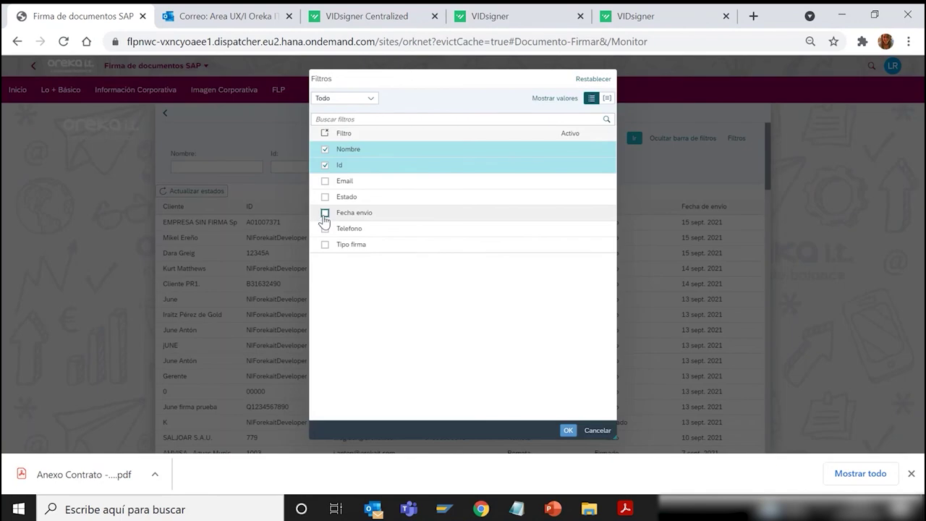
click(325, 212)
click(568, 430)
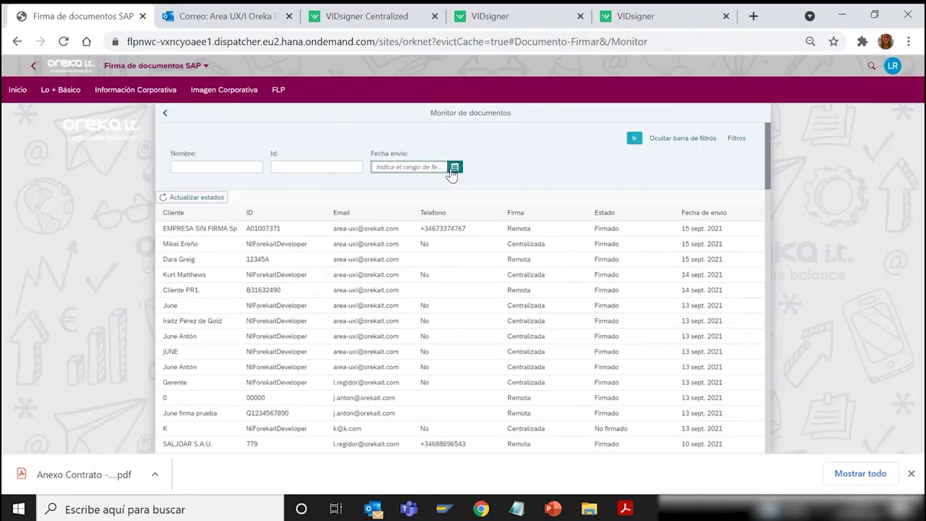
Set the sent-date range to 15 sept. 2021 through 15 sept. 2021 and apply it.
click(455, 167)
click(429, 246)
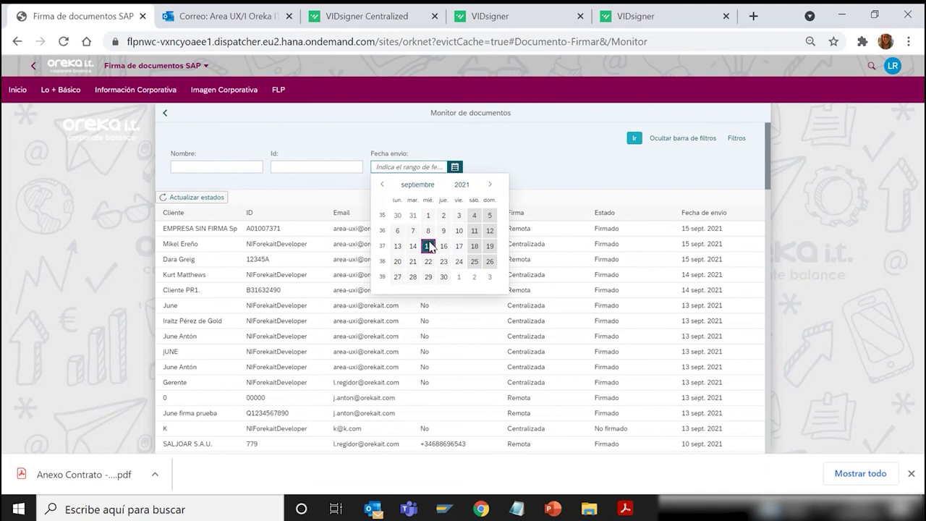
click(429, 246)
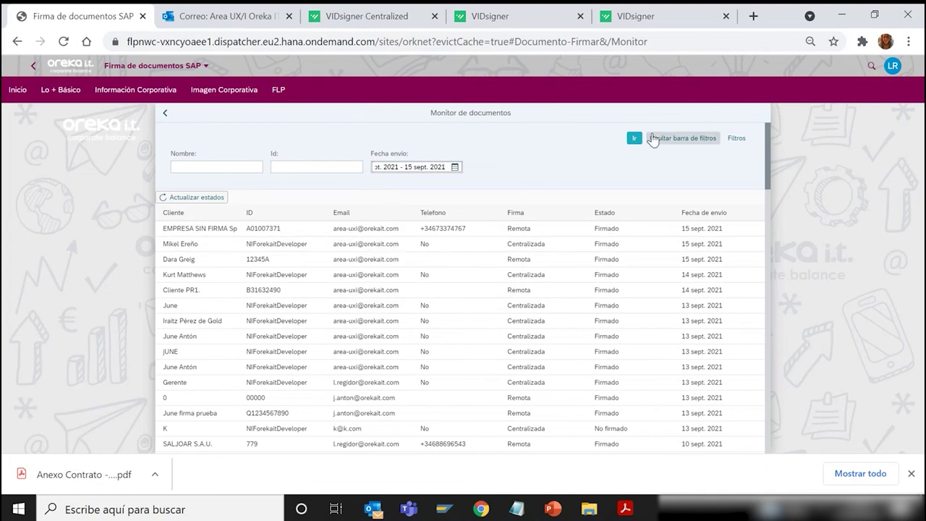
click(631, 142)
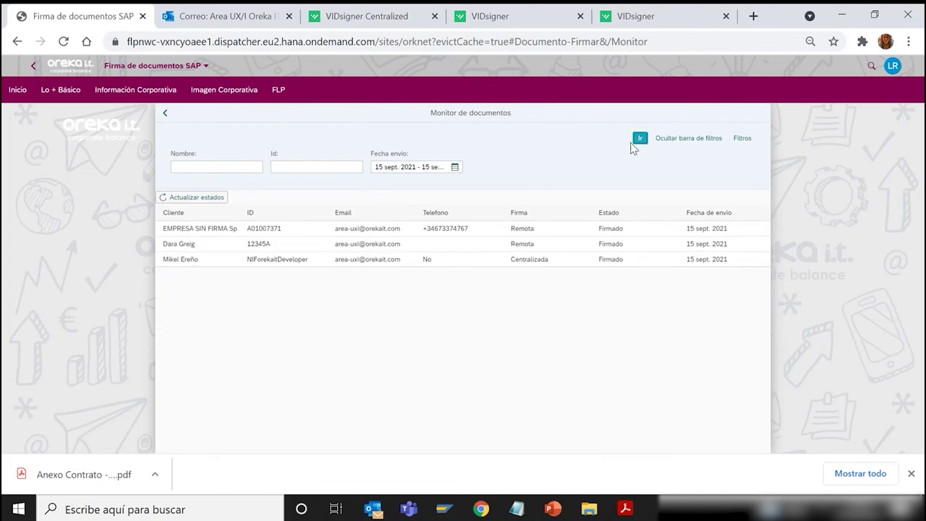
Download the signed 2021-Oreka Certificado de Servicio PDF as Firmado.pdf and close its preview.
click(495, 233)
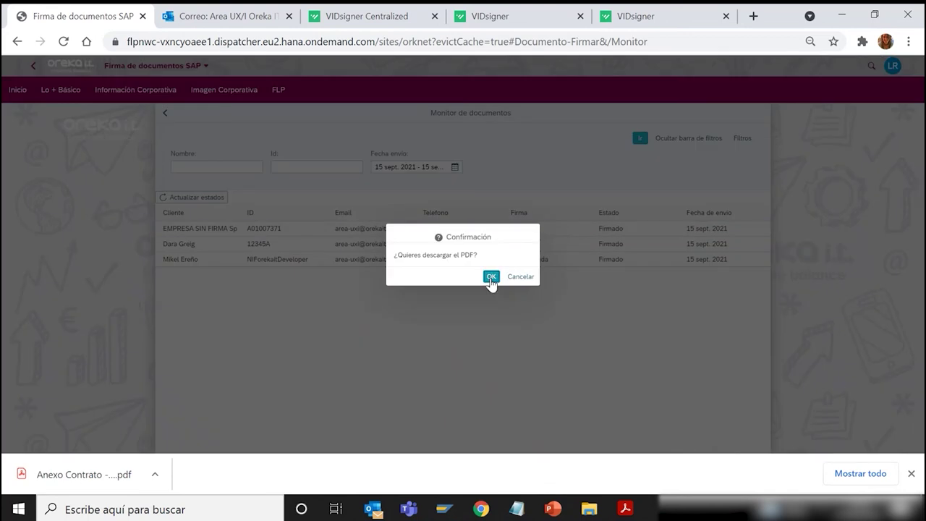
click(492, 277)
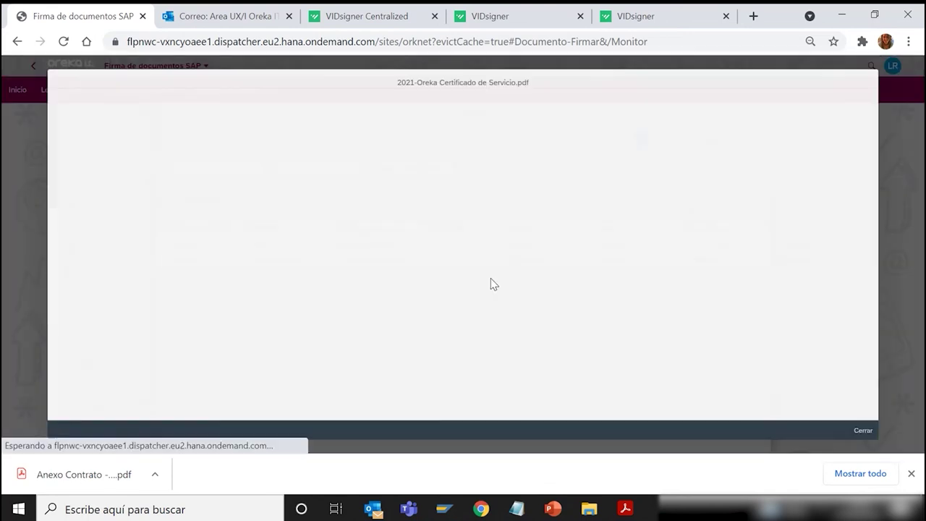
scroll(490, 283, down, 4)
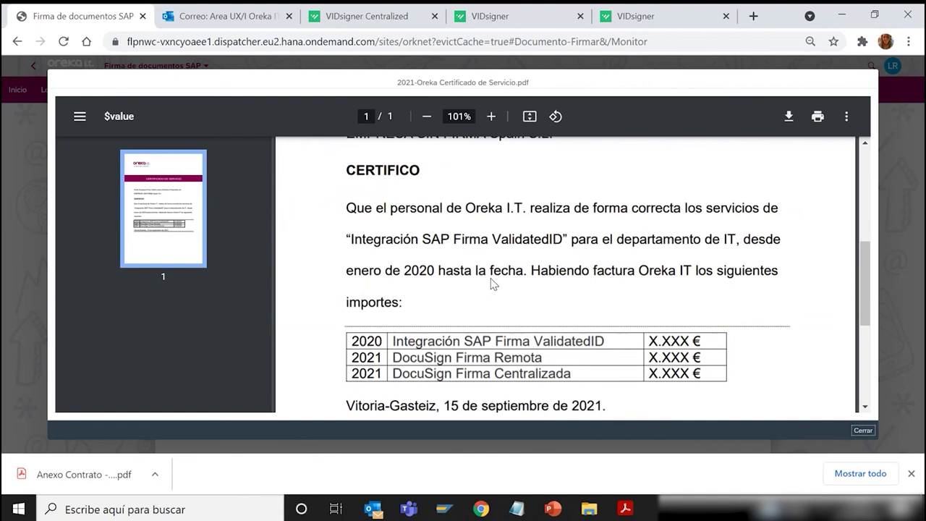
scroll(491, 284, down, 3)
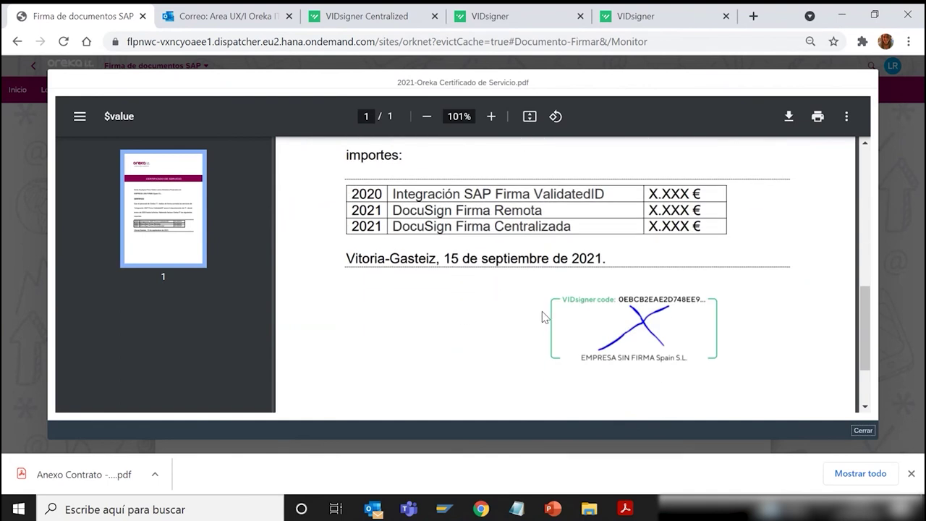
scroll(544, 317, up, 7)
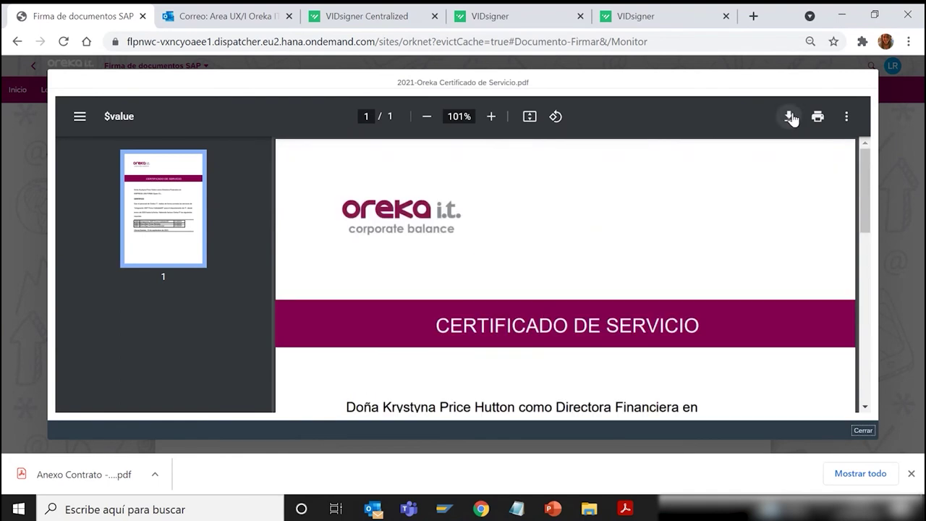
click(792, 118)
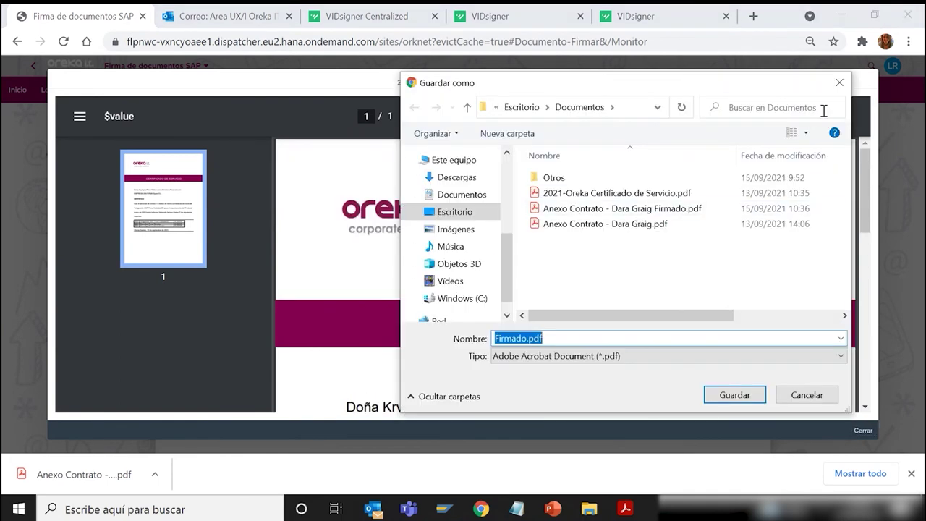
click(835, 78)
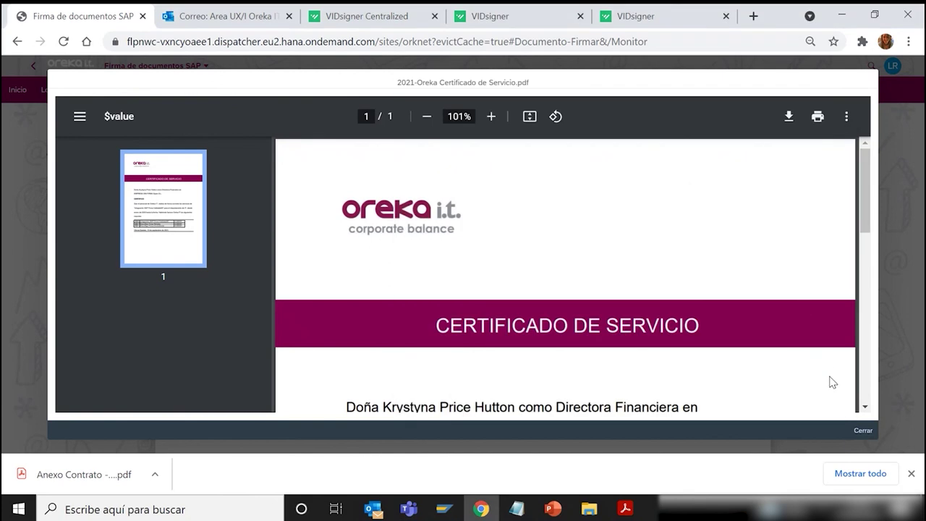
click(859, 443)
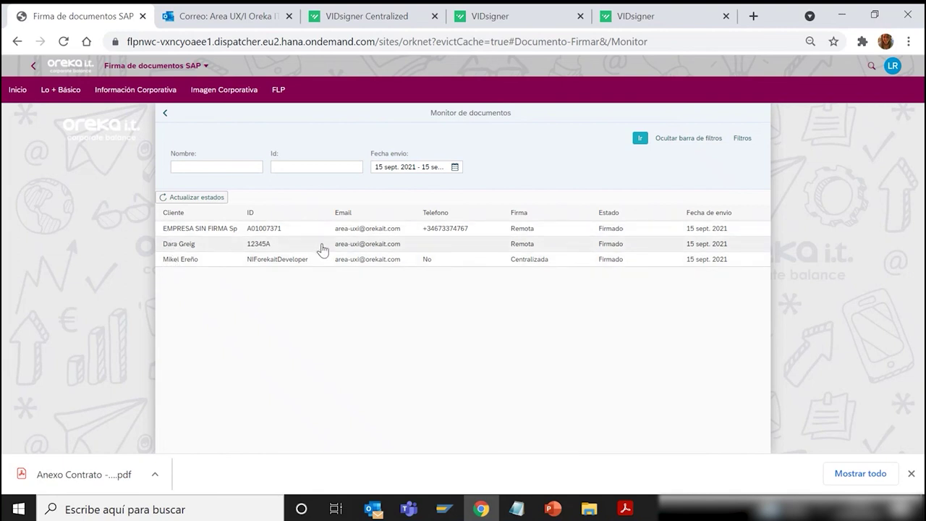
Preview the centrally signed Anexo Contrato to check both VIDsigner signatures, then go back to signing options.
click(573, 260)
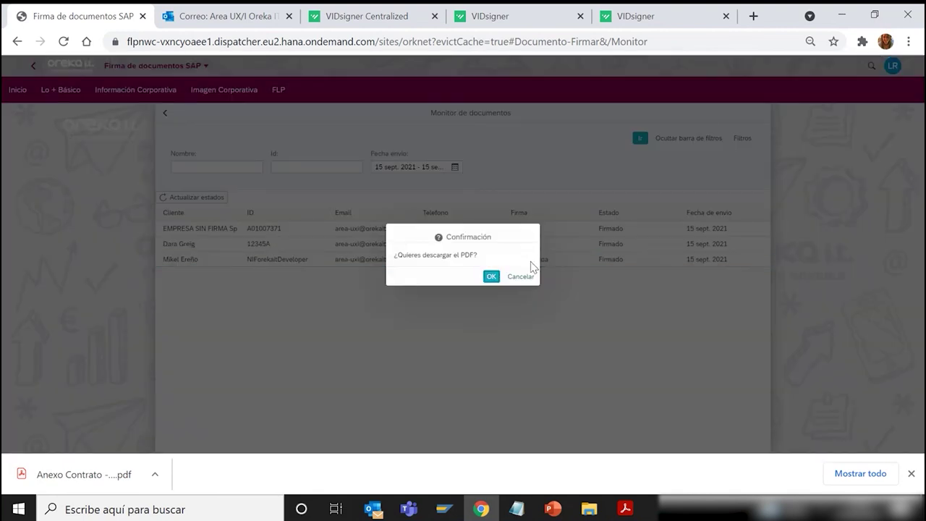
click(490, 277)
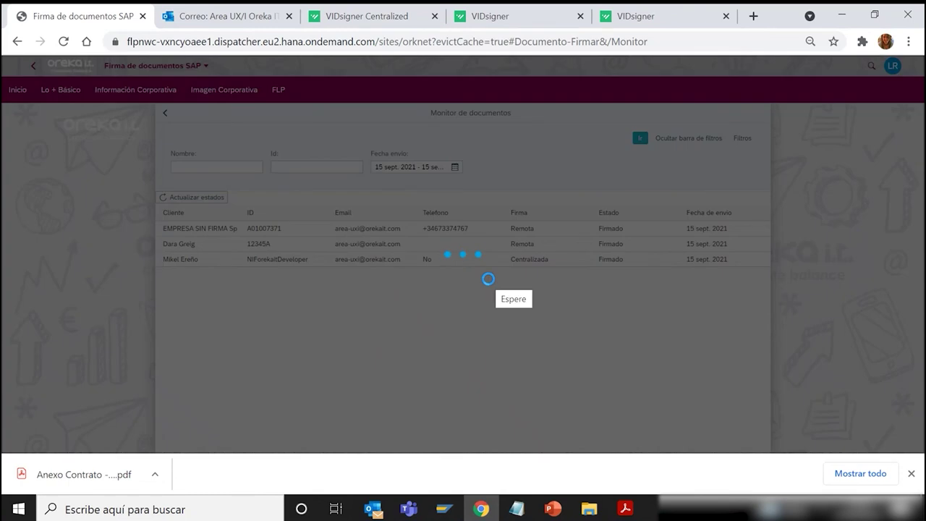
scroll(491, 284, down, 3)
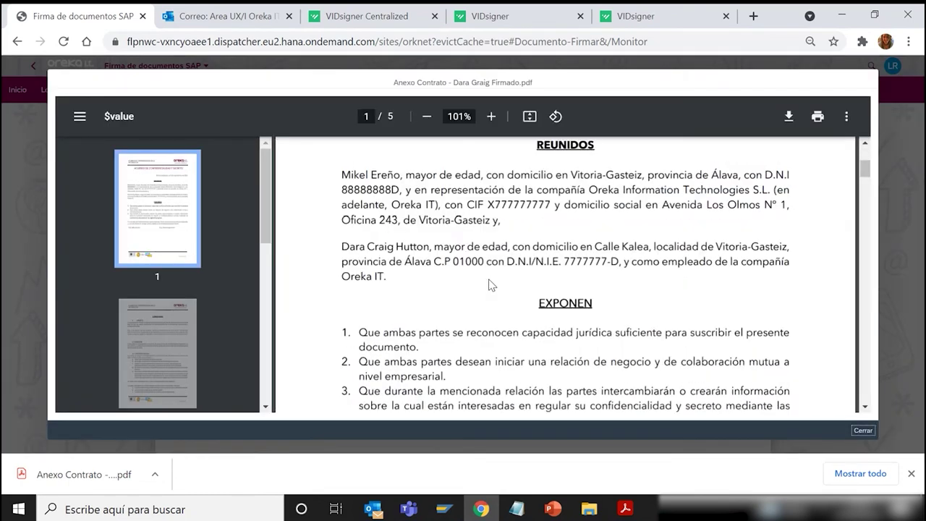
scroll(489, 284, down, 5)
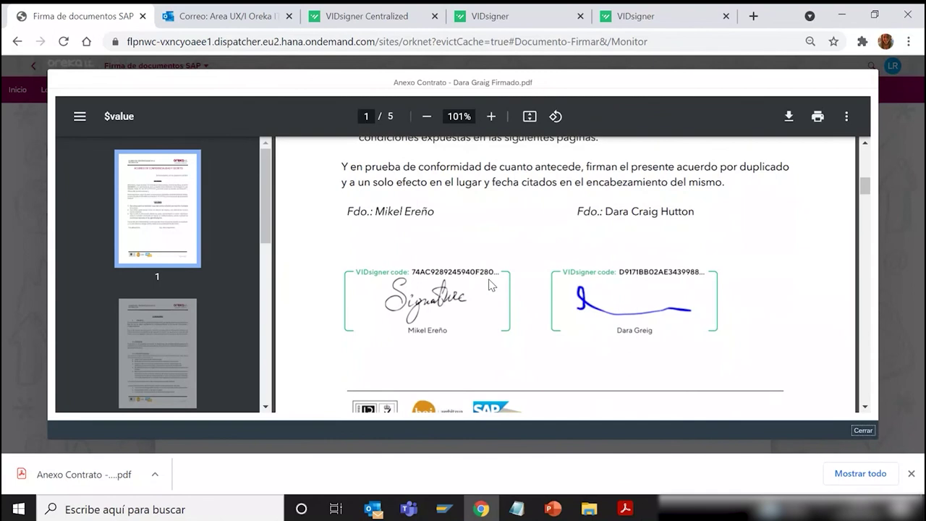
scroll(489, 284, up, 5)
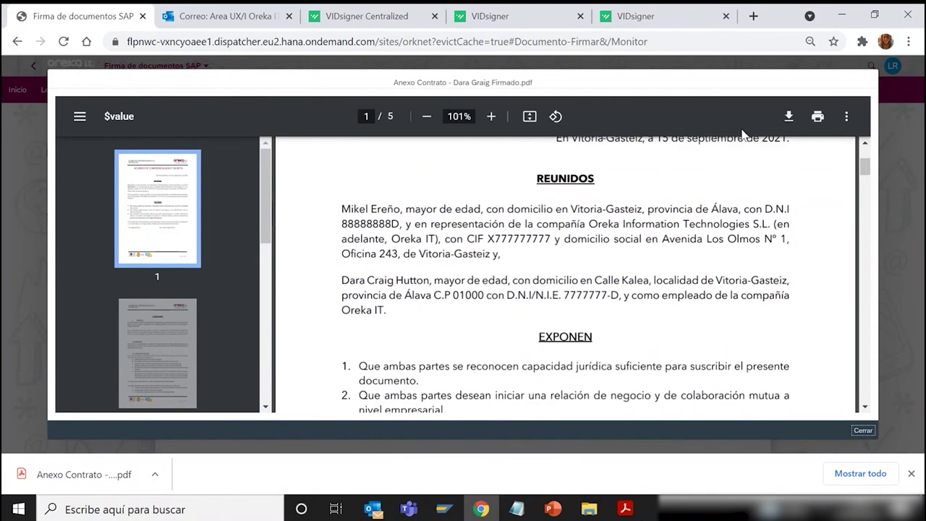
click(861, 433)
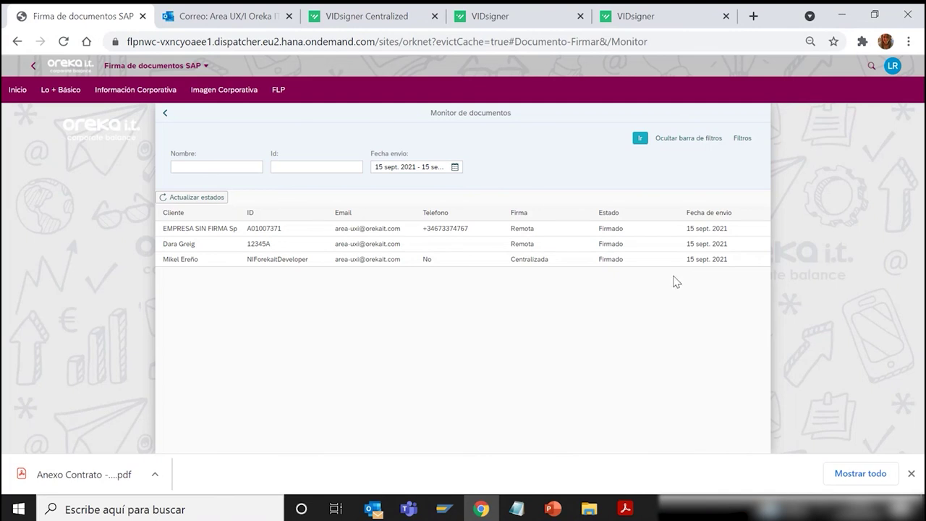
click(165, 113)
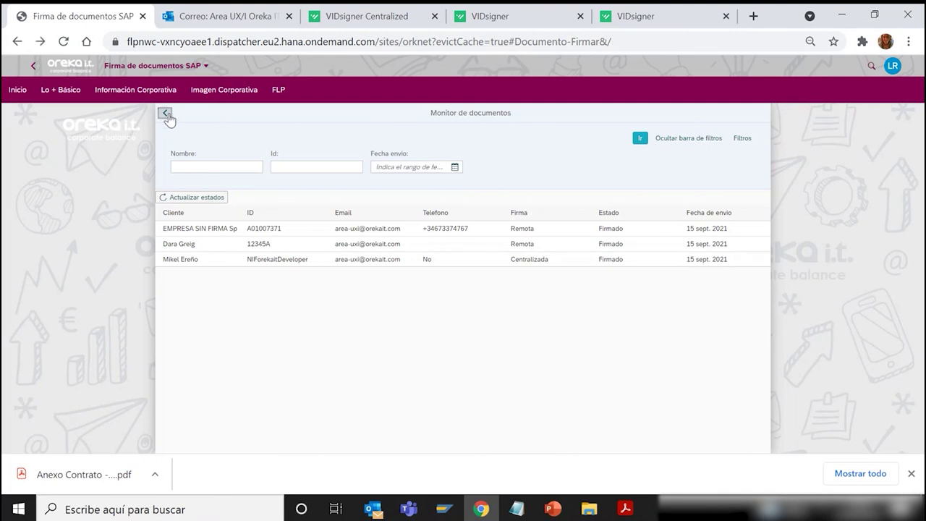